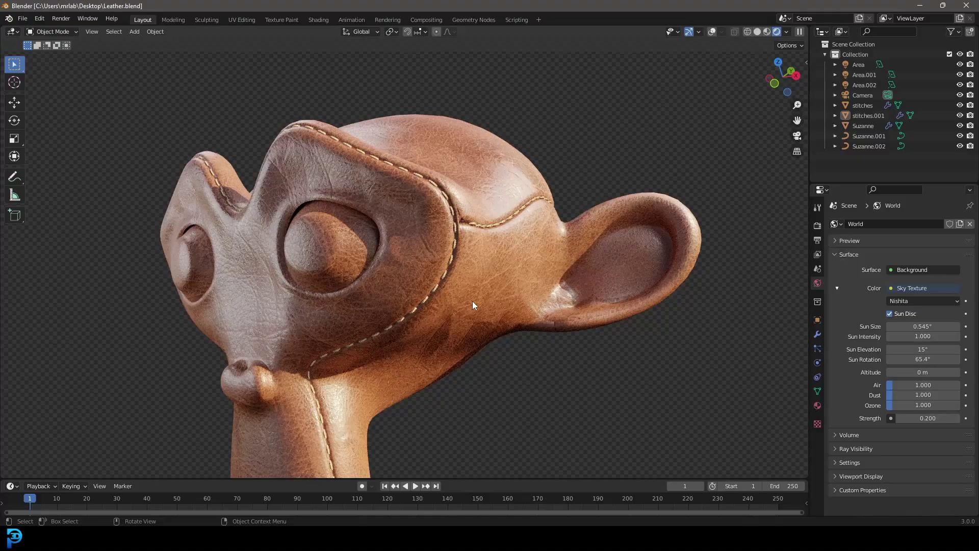
Examine the finished leather monkey head in rendered and solid shading, including the row of stitches along the brow and its modifiers
middle_click_drag(442, 213, 444, 235)
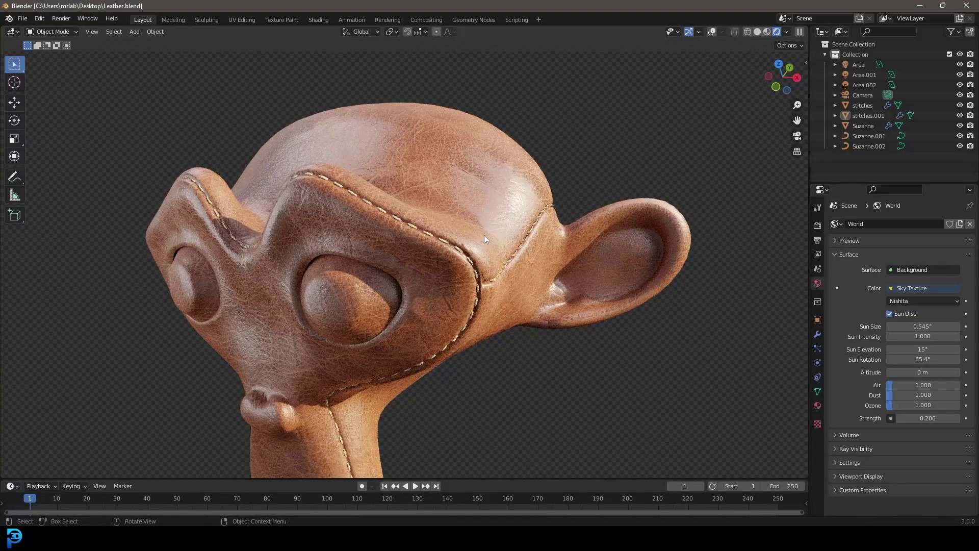
middle_click_drag(347, 290, 432, 142)
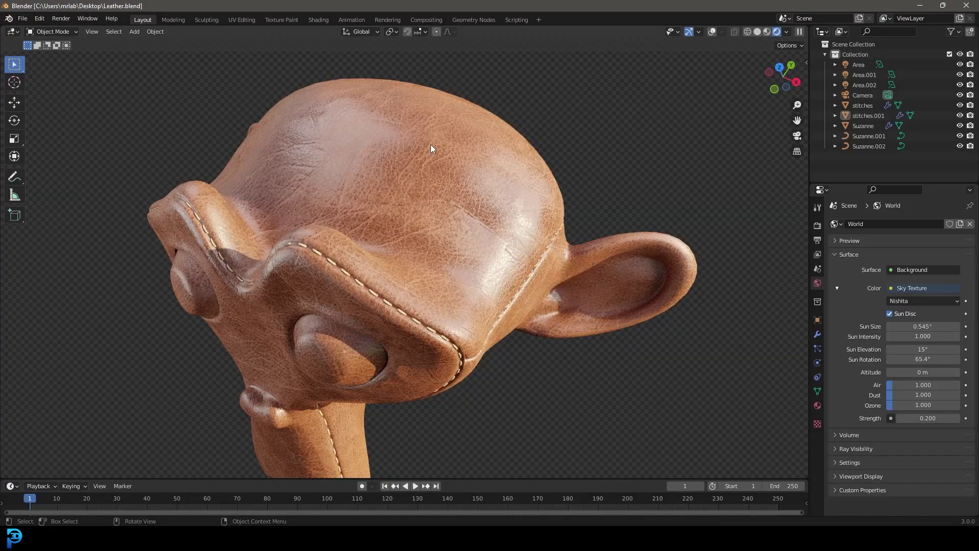
middle_click_drag(473, 220, 454, 212)
scroll(415, 222, "up", 2)
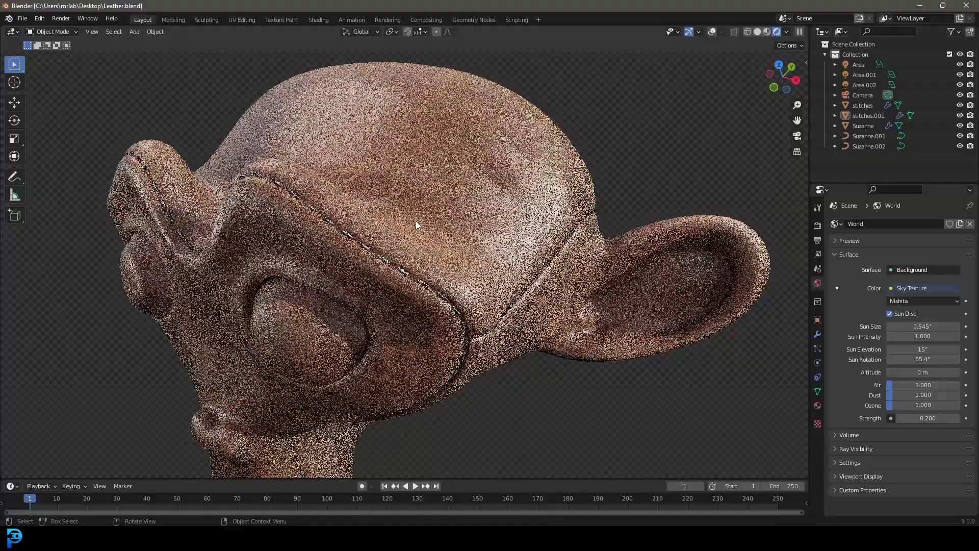
key("z")
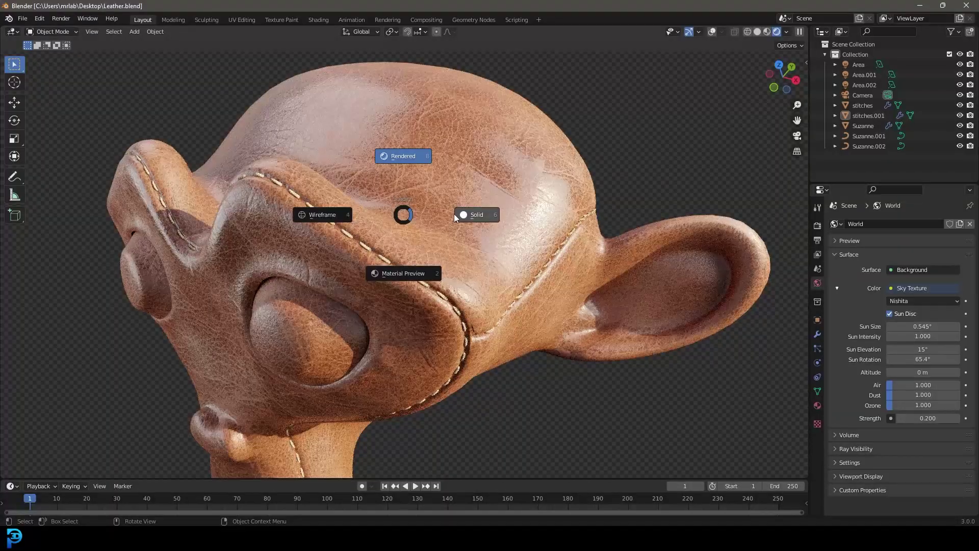
left_click(457, 214)
scroll(408, 275, "up", 4)
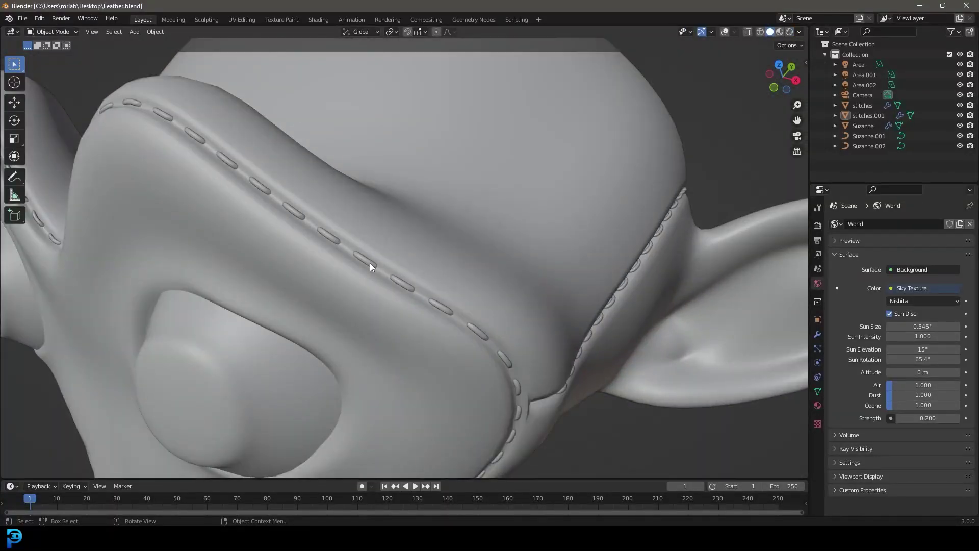
scroll(369, 265, "up", 2)
left_click(348, 266)
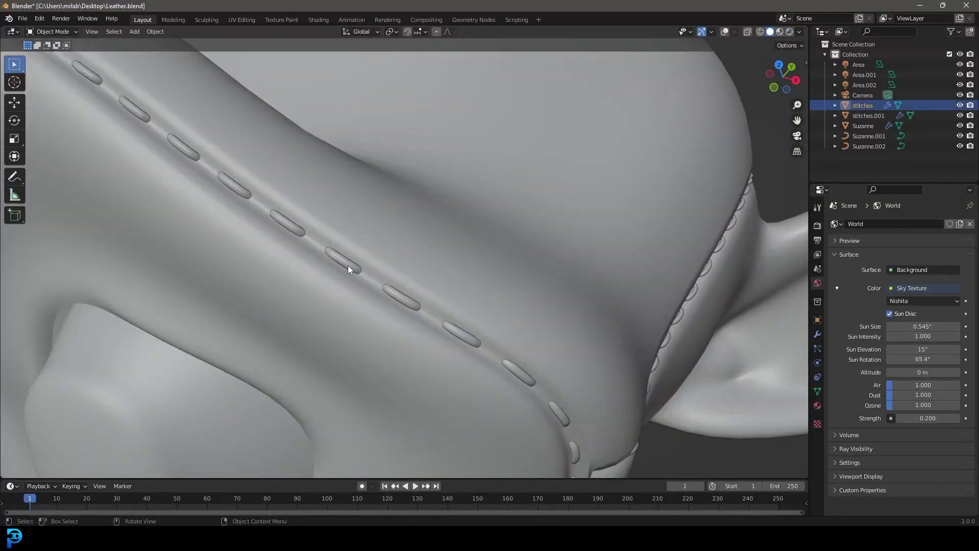
left_click(817, 334)
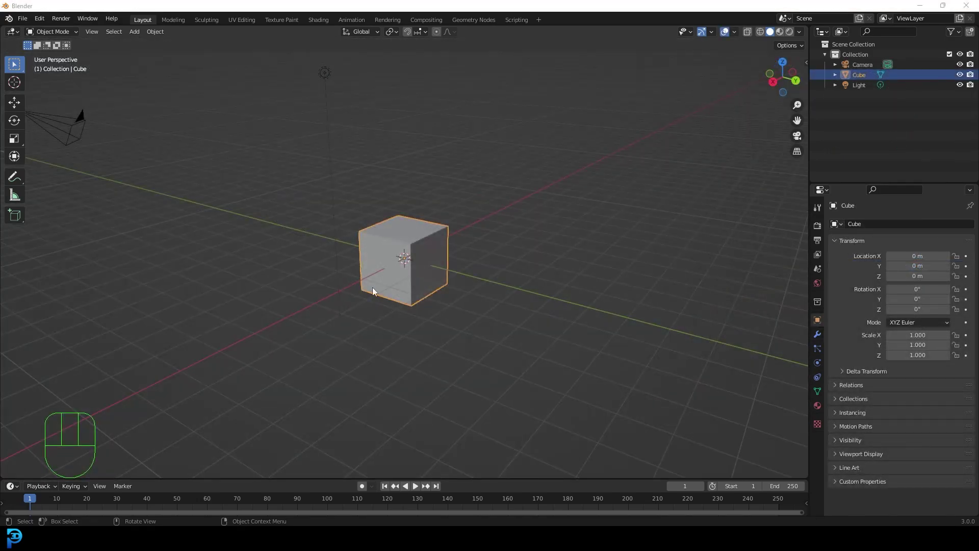
Delete the default cube, camera and light from the new scene
middle_click_drag(372, 287, 408, 289)
scroll(436, 283, "up", 2)
scroll(399, 289, "down", 4)
scroll(459, 297, "up", 1)
left_click_drag(593, 347, 178, 115)
scroll(391, 162, "up", 3)
key("Delete")
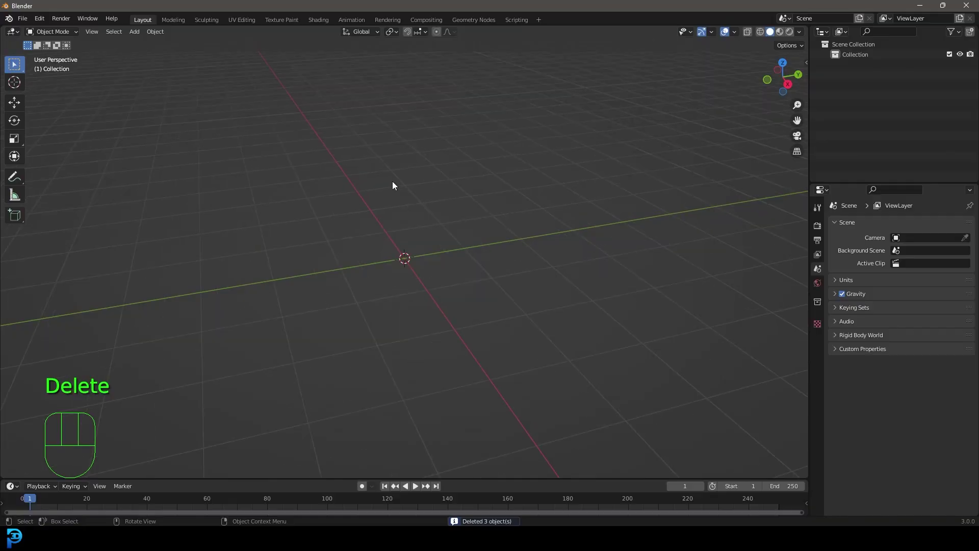
Add a Monkey mesh at the scene's origin
key("shift+a")
mouse_move(408, 210)
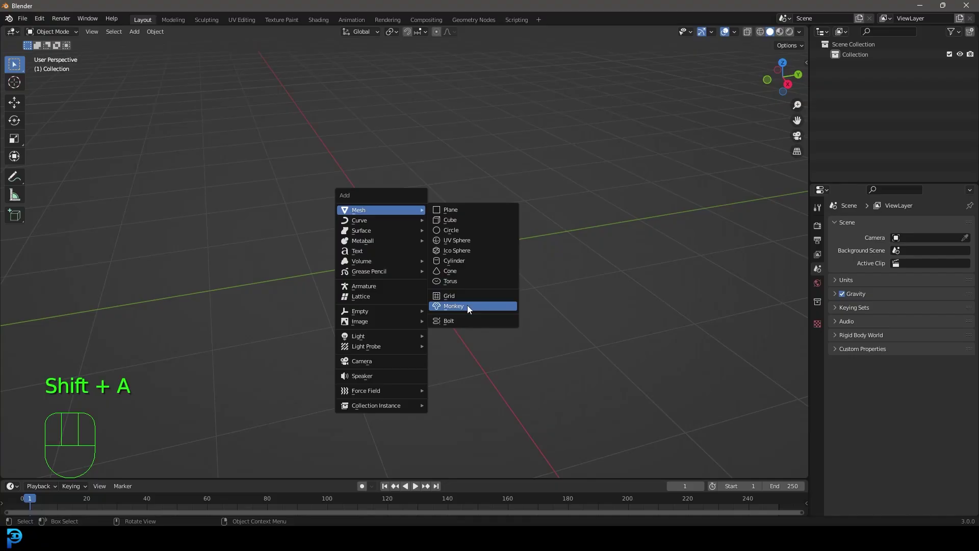
left_click(453, 306)
scroll(387, 233, "up", 5)
Add a Subdivision Surface modifier with one viewport level to the monkey and apply it in Object Mode
key("Tab")
left_click(817, 333)
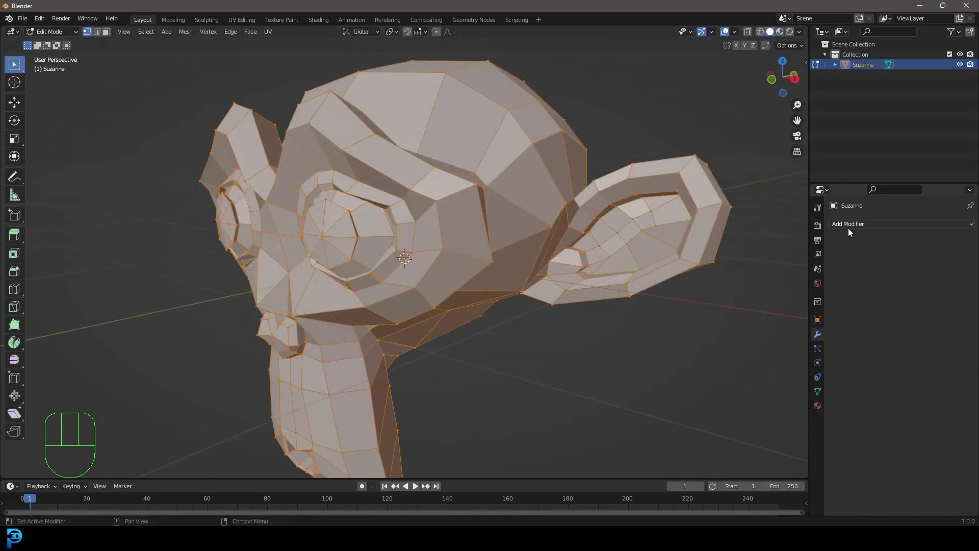
left_click(848, 224)
left_click(764, 402)
middle_click_drag(540, 225, 497, 219)
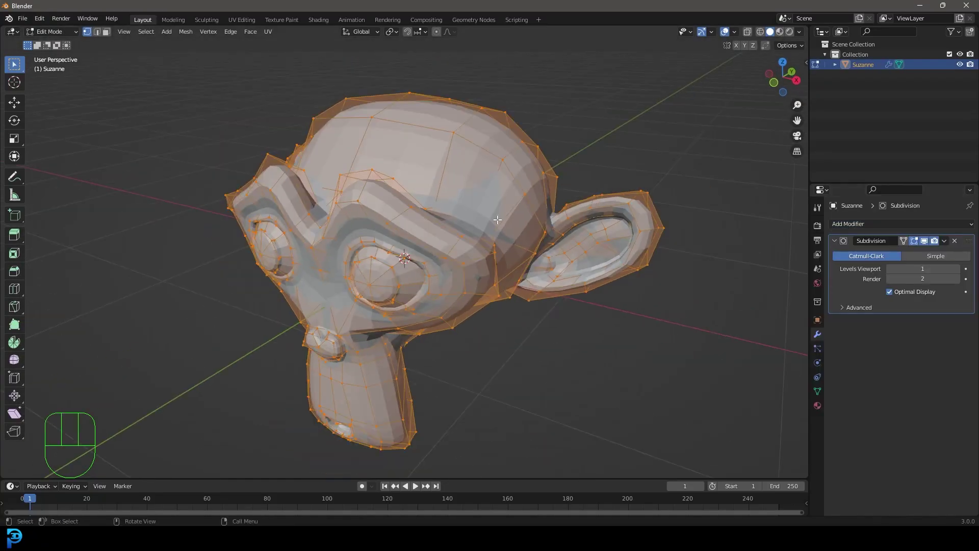
key("Tab")
scroll(694, 301, "up", 2)
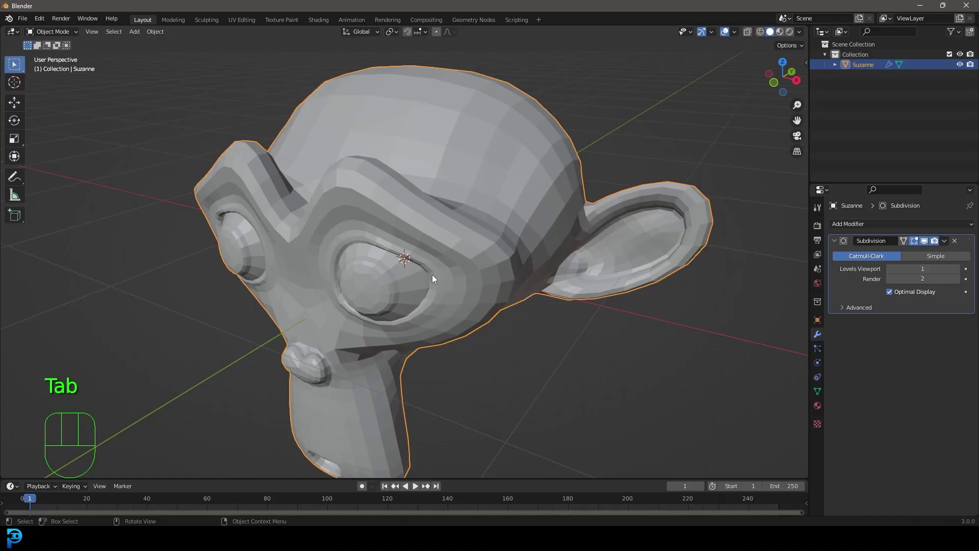
left_click(943, 240)
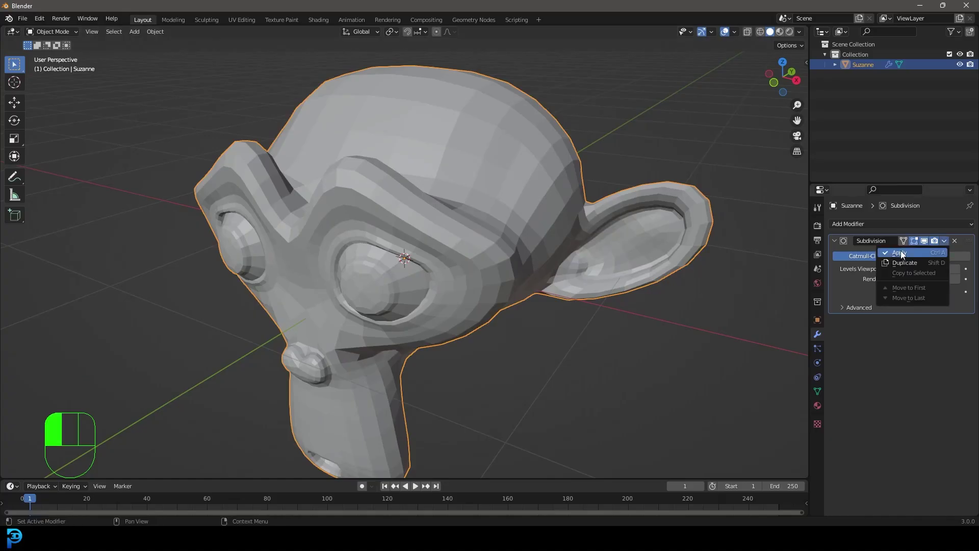
left_click(900, 252)
Enter Edit Mode on the subdivided monkey and deselect all of its vertices
key("Tab")
scroll(393, 168, "up", 5)
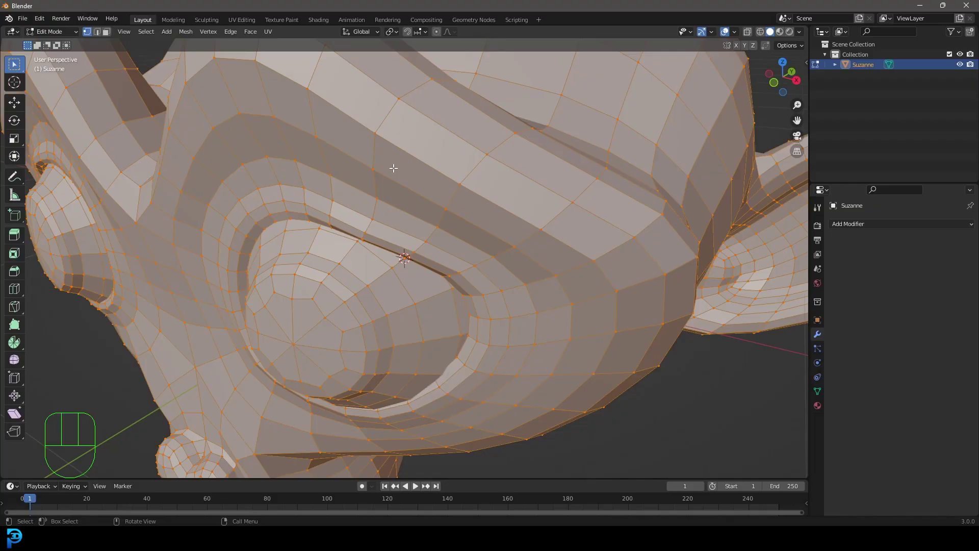
scroll(393, 168, "down", 5)
middle_click_drag(393, 168, 483, 187)
key("alt+a")
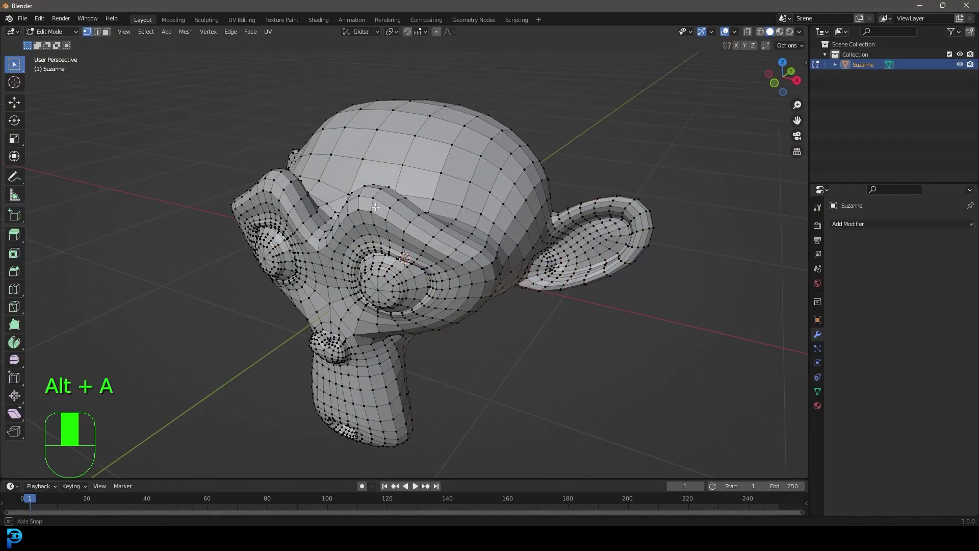
scroll(483, 187, "up", 5)
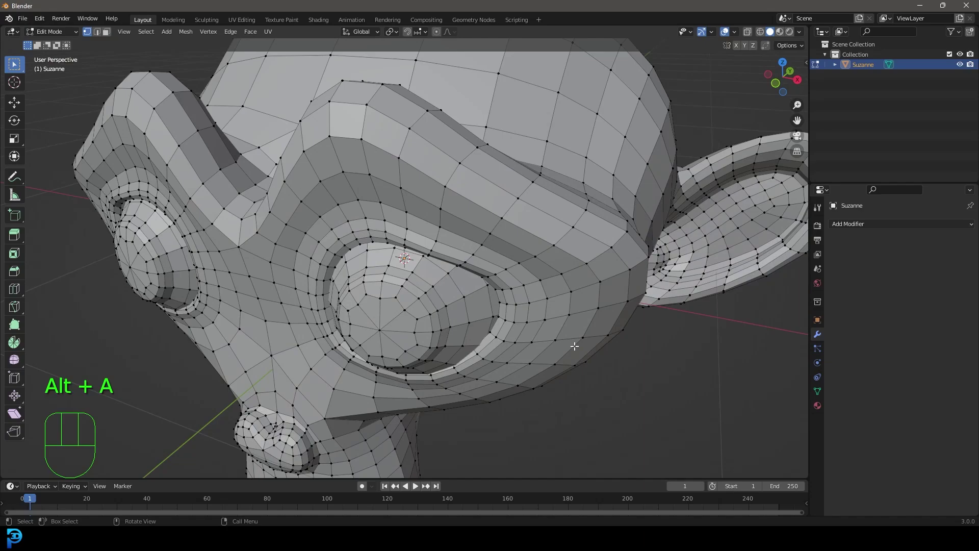
Select the edge loop that runs along the brows, around the sides of the face and down the jaw
scroll(483, 346, "down", 4)
middle_click_drag(479, 342, 373, 261)
scroll(467, 332, "up", 2)
scroll(373, 261, "up", 1)
middle_click_drag(449, 213, 460, 217)
scroll(460, 218, "up", 2)
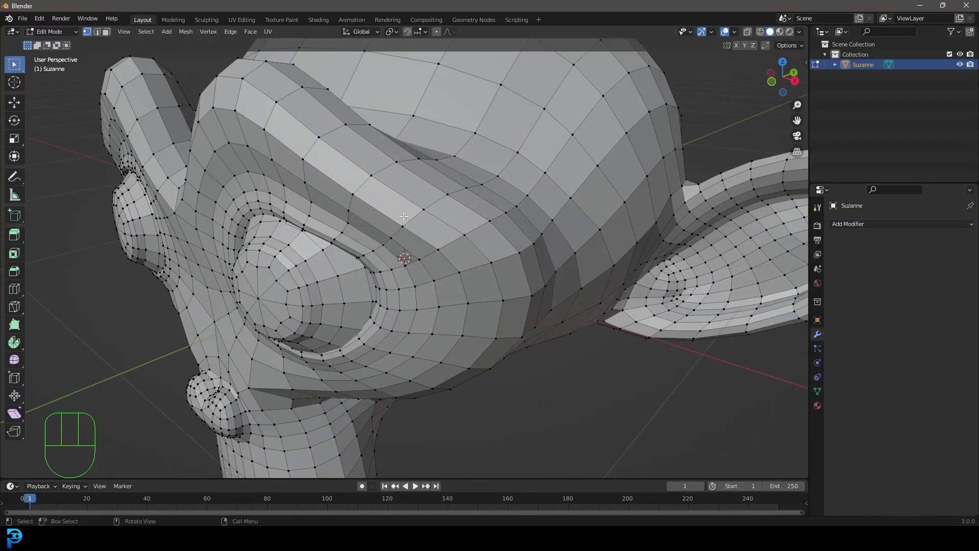
left_click(448, 224, "alt+shift")
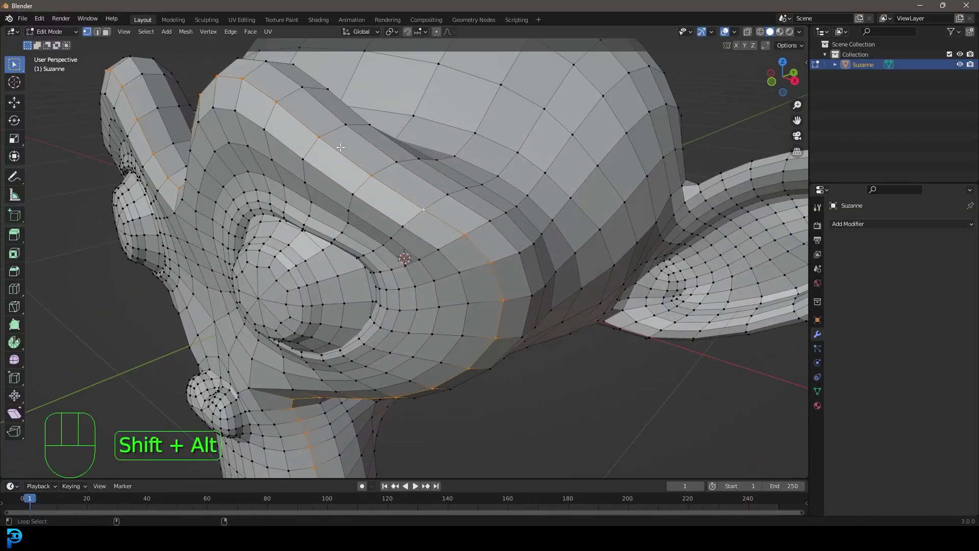
Bevel the selected face edge loop with two segments and a width of about 0.012 m
middle_click_drag(377, 104, 418, 105)
scroll(418, 106, "down", 1)
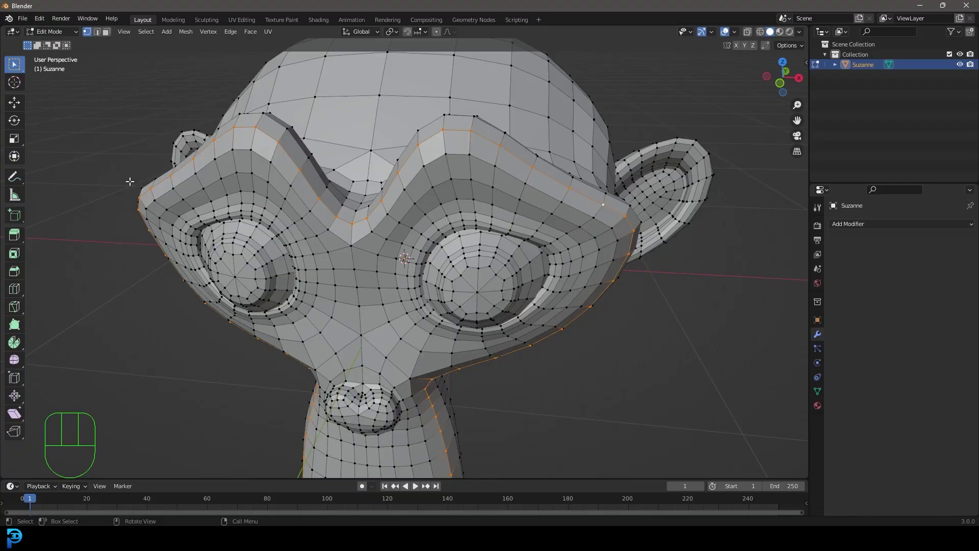
scroll(461, 372, "down", 3)
middle_click_drag(461, 372, 432, 289)
scroll(432, 289, "up", 3)
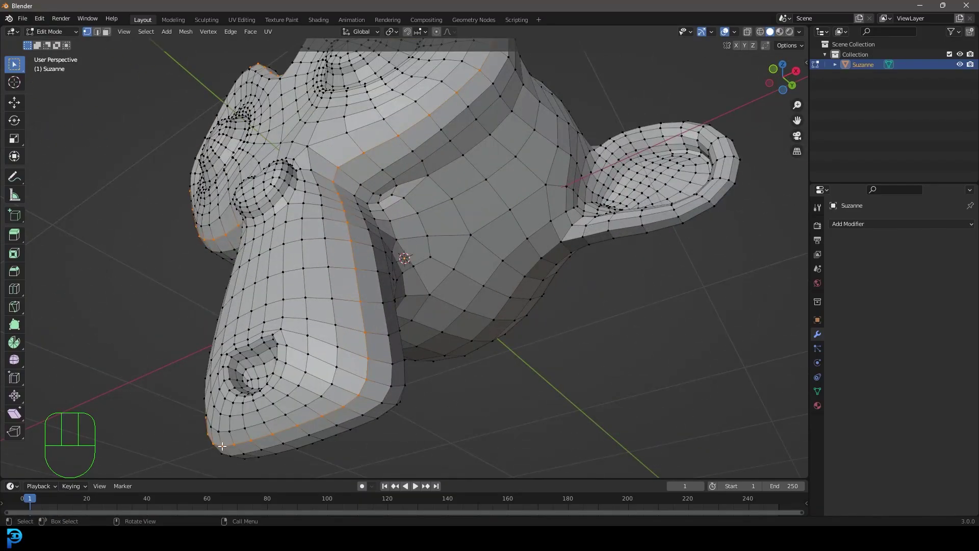
middle_click_drag(222, 446, 367, 326)
scroll(516, 213, "up", 3)
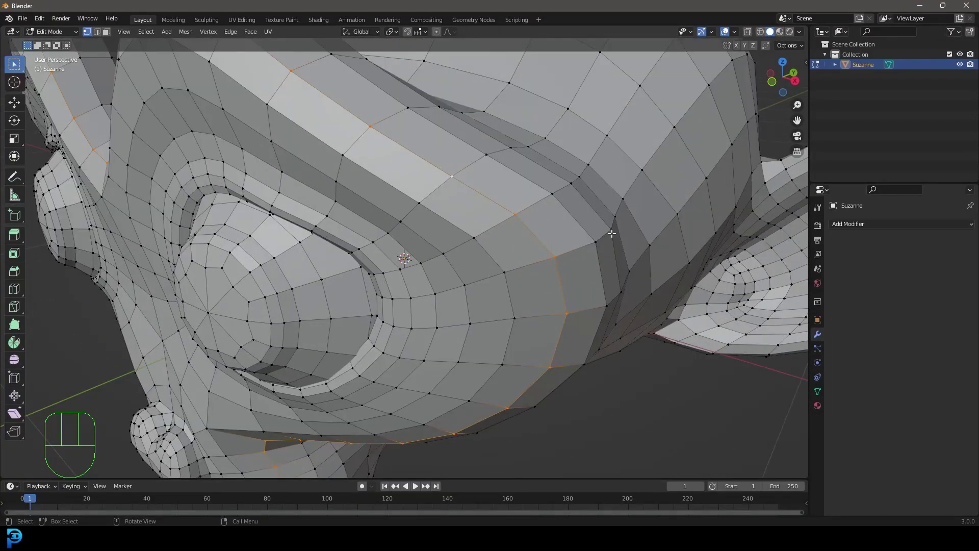
key("ctrl+b")
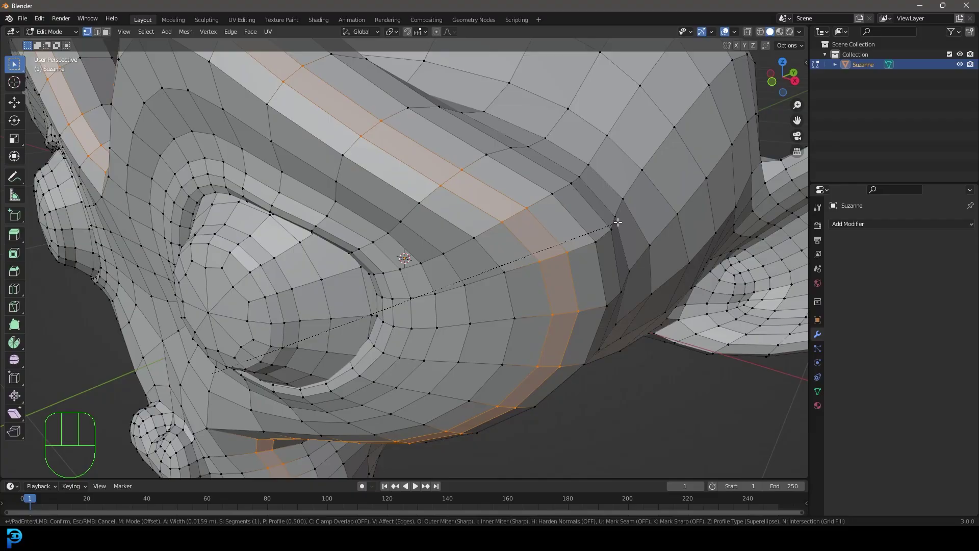
scroll(616, 221, "up", 1)
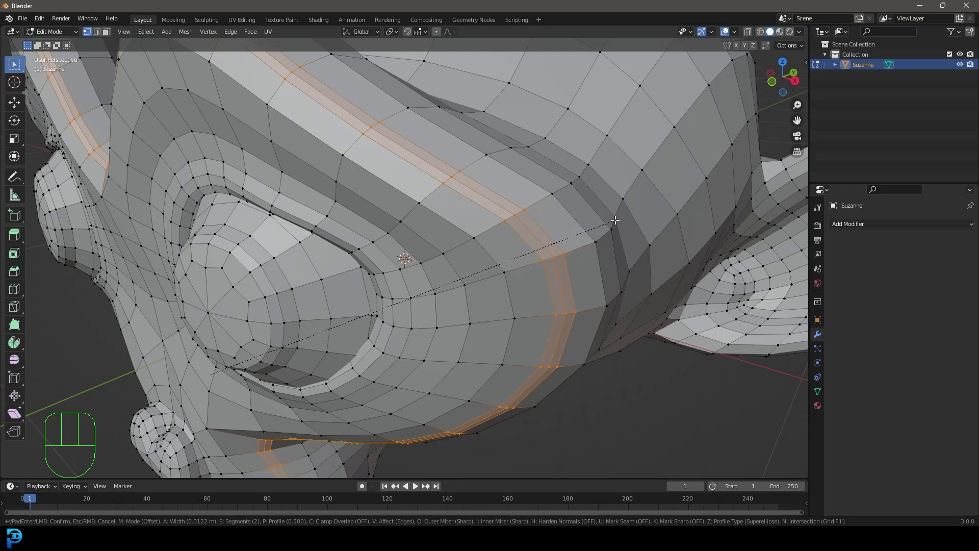
left_click(615, 219)
scroll(479, 256, "down", 5)
middle_click_drag(476, 263, 478, 255)
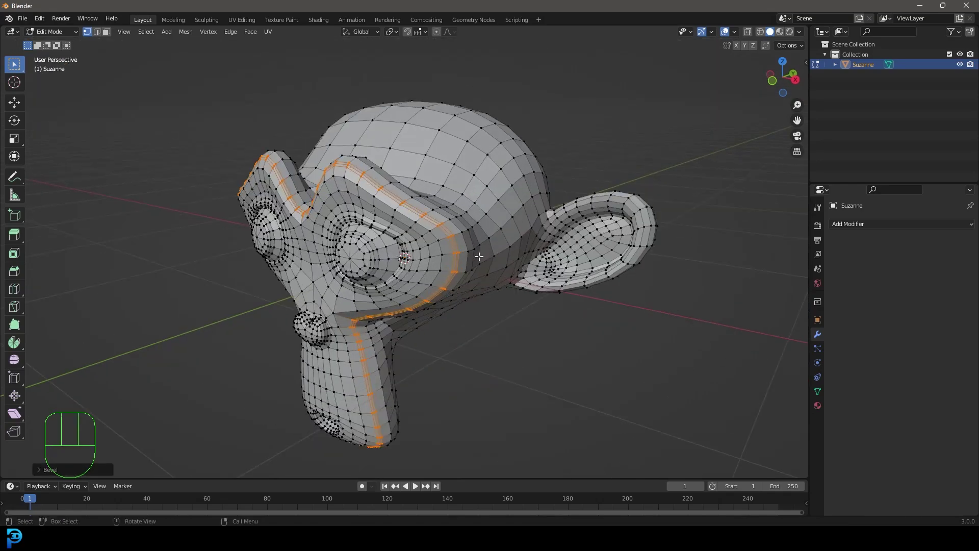
Reduce the selection to the bevel's centre edge loop, check it in wireframe shading and return to solid shading
scroll(494, 247, "up", 3)
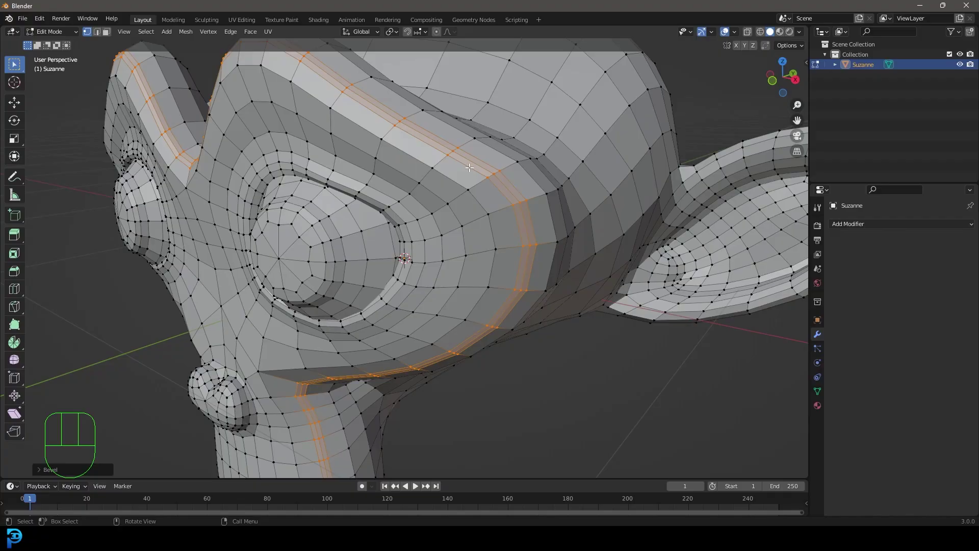
key("ctrl+KP_Subtract")
key("z")
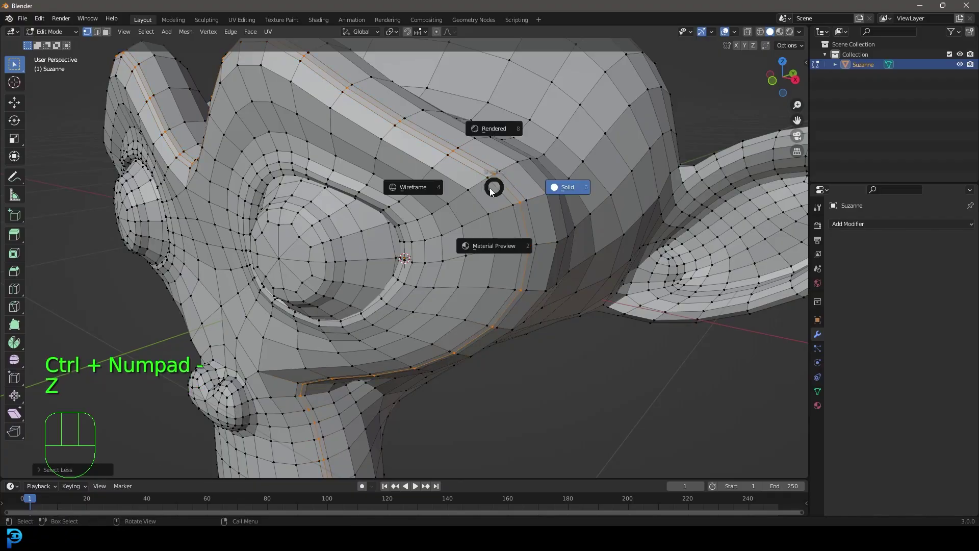
left_click(483, 188)
middle_click_drag(483, 188, 546, 208)
key("z")
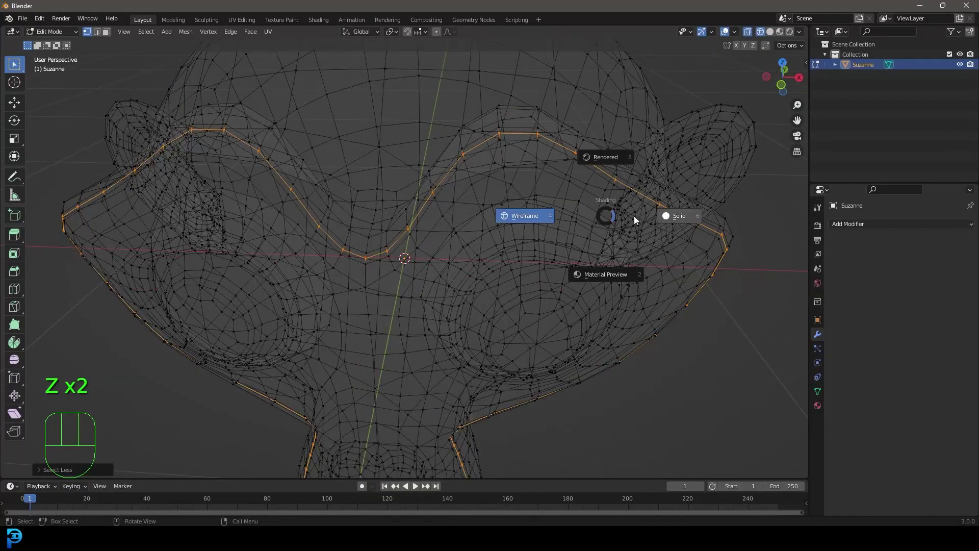
left_click(680, 216)
middle_click_drag(689, 216, 647, 214)
scroll(644, 212, "up", 4)
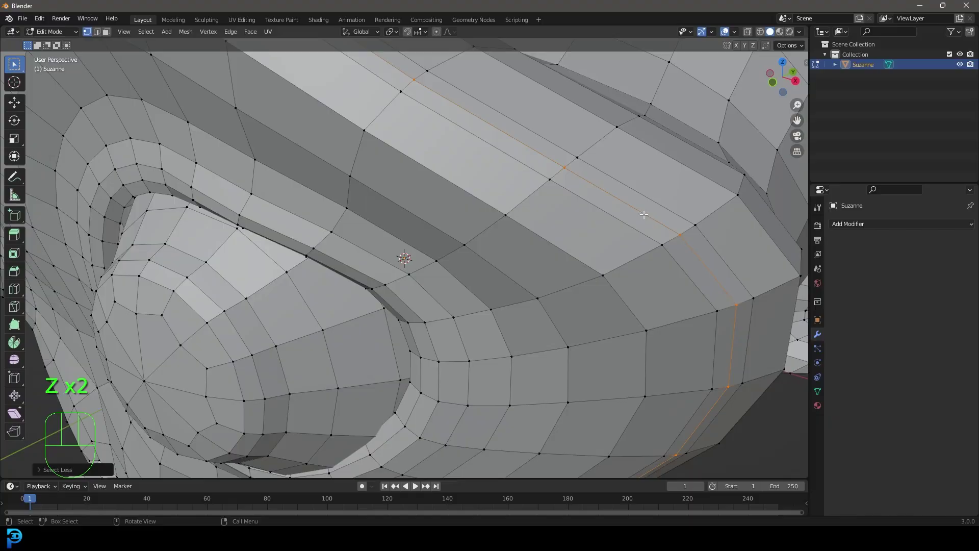
key("alt+s")
right_click(652, 208)
scroll(652, 216, "down", 2)
middle_click_drag(651, 220, 627, 224, "shift")
scroll(627, 223, "up", 2)
scroll(632, 223, "down", 4)
key("s")
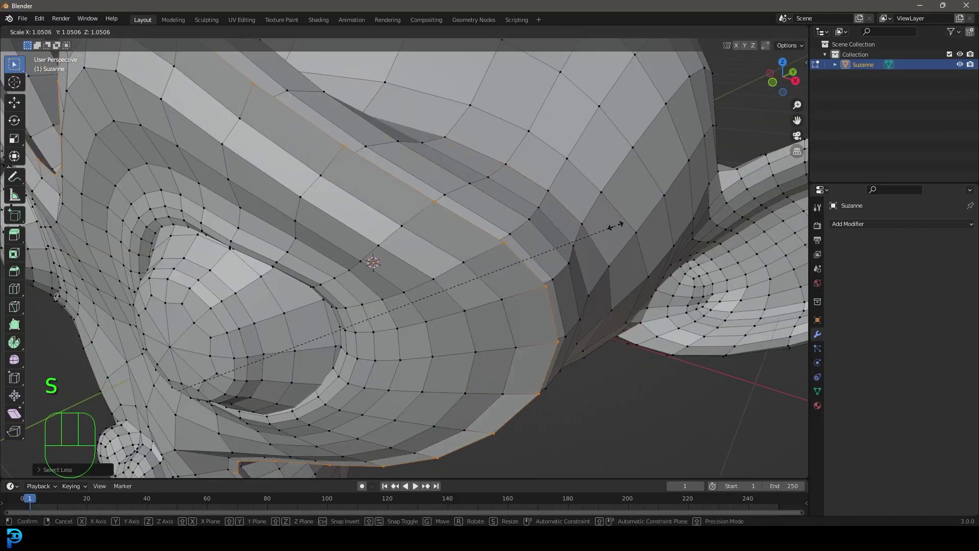
right_click(623, 181)
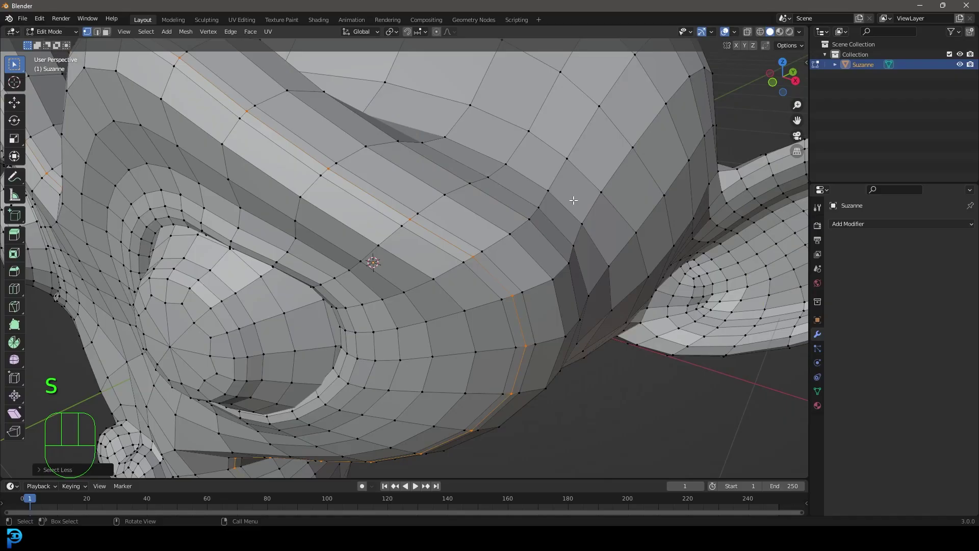
Try sinking the centre edge loop about 0.025 m into the head with Shrink/Fatten, inspect the groove and undo it
key("alt+s")
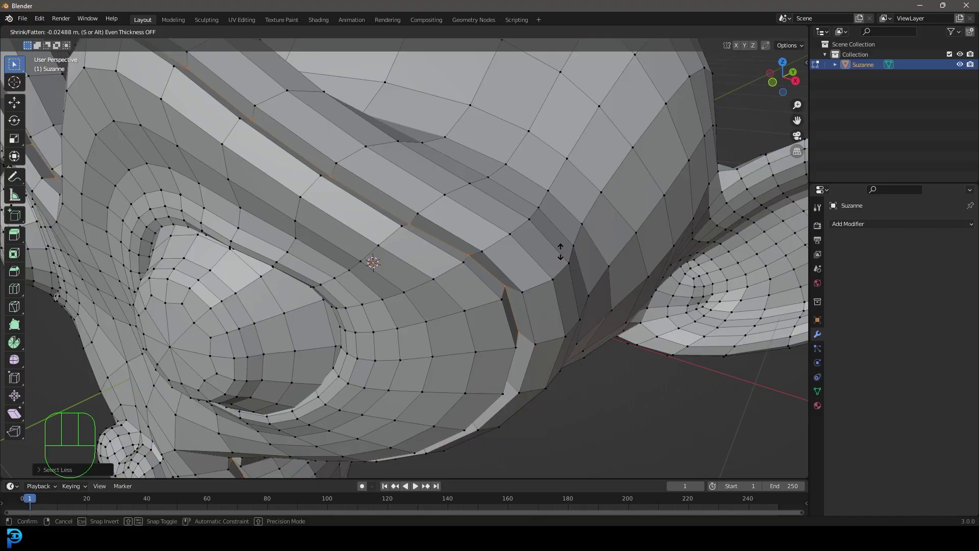
left_click(560, 251)
scroll(560, 251, "down", 5)
middle_click_drag(357, 239, 425, 258)
scroll(423, 232, "up", 2)
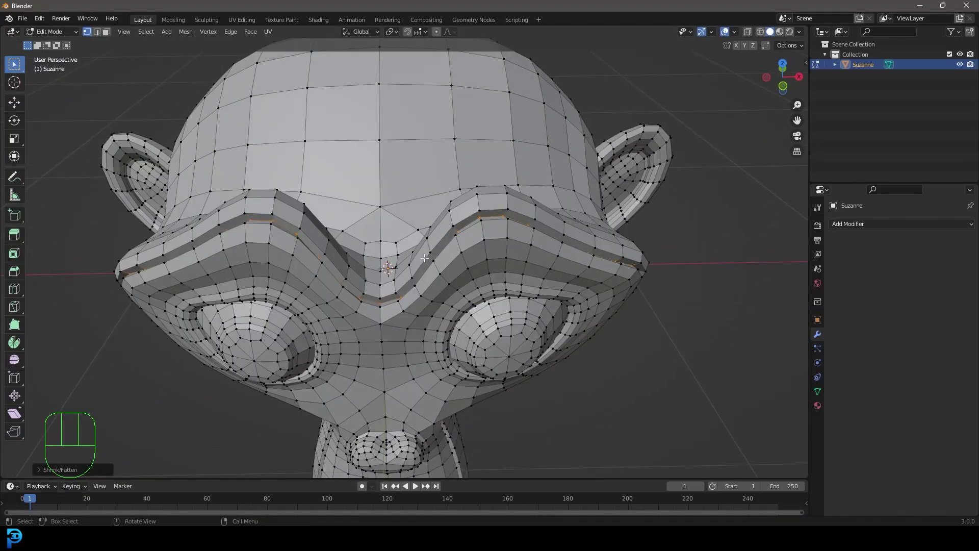
middle_click_drag(228, 201, 353, 137)
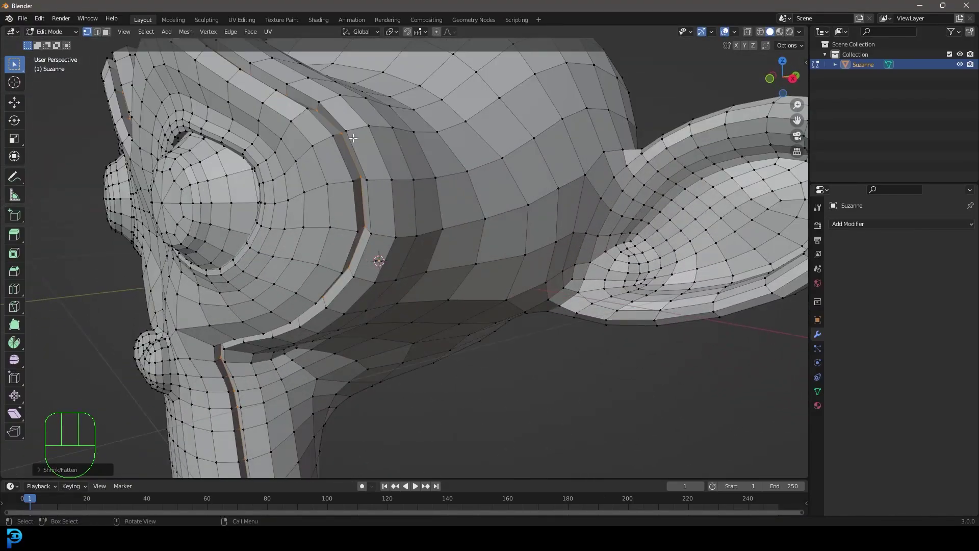
key("ctrl+z")
Sink the bevel's centre edge loop slightly into the head with Shrink/Fatten to form a seam groove
key("alt+s")
key("shift")
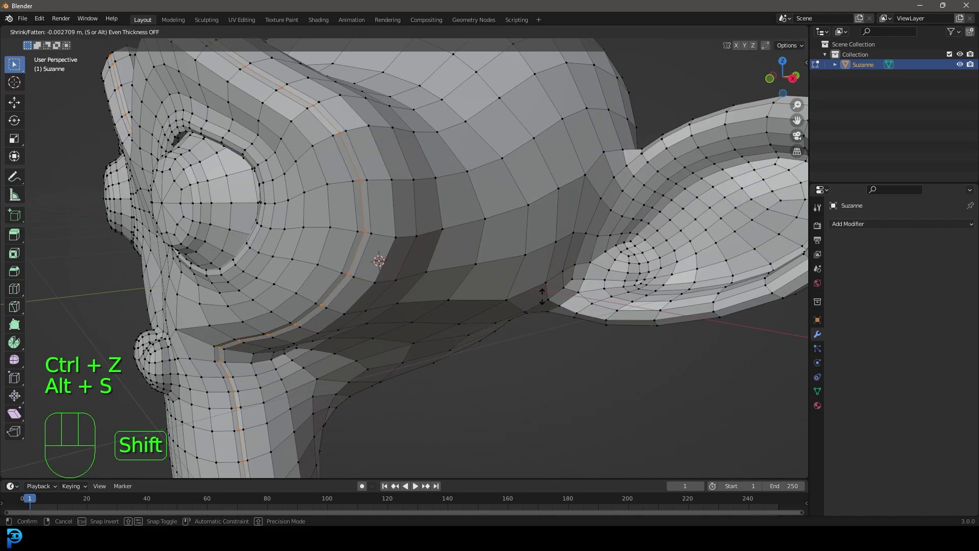
left_click(518, 286)
middle_click_drag(518, 286, 459, 218)
scroll(459, 218, "up", 3)
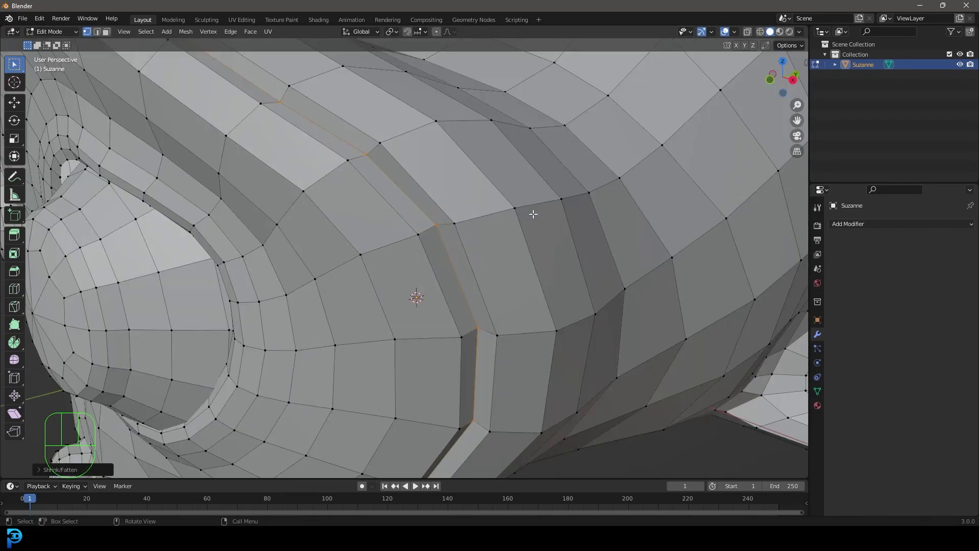
Bevel the seam groove's centre edge loop with two segments and a width of about 0.0065 m
key("ctrl+b")
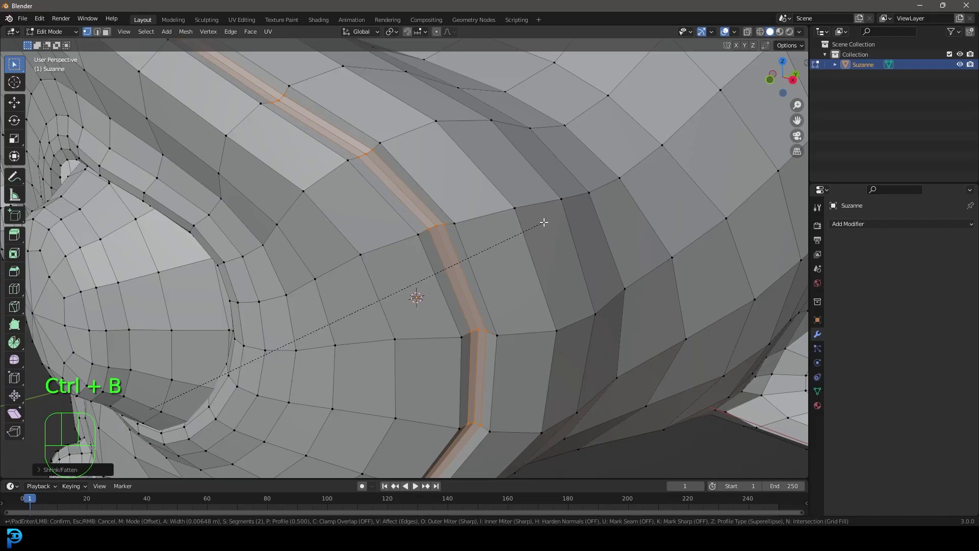
scroll(544, 222, "down", 1)
scroll(544, 223, "up", 1)
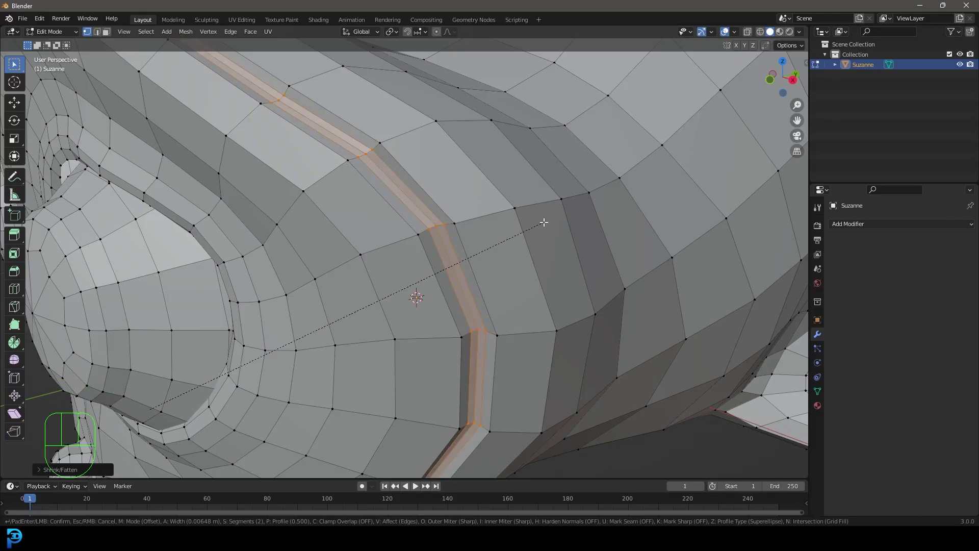
left_click(544, 223)
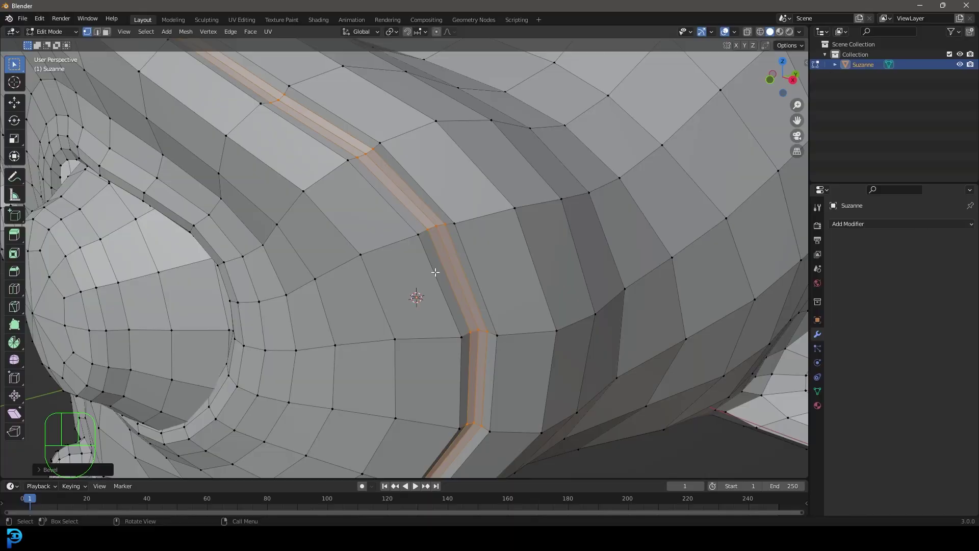
Reduce the selection to the new bevel's centre edge loop, check it in wireframe shading and return to solid shading
key("ctrl+KP_Subtract")
scroll(477, 227, "down", 6)
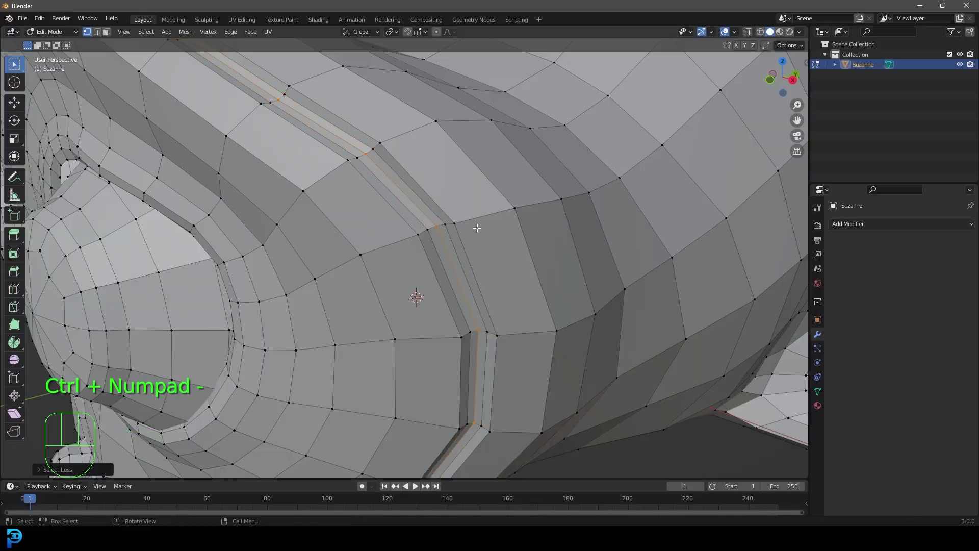
key("z")
scroll(197, 219, "up", 5)
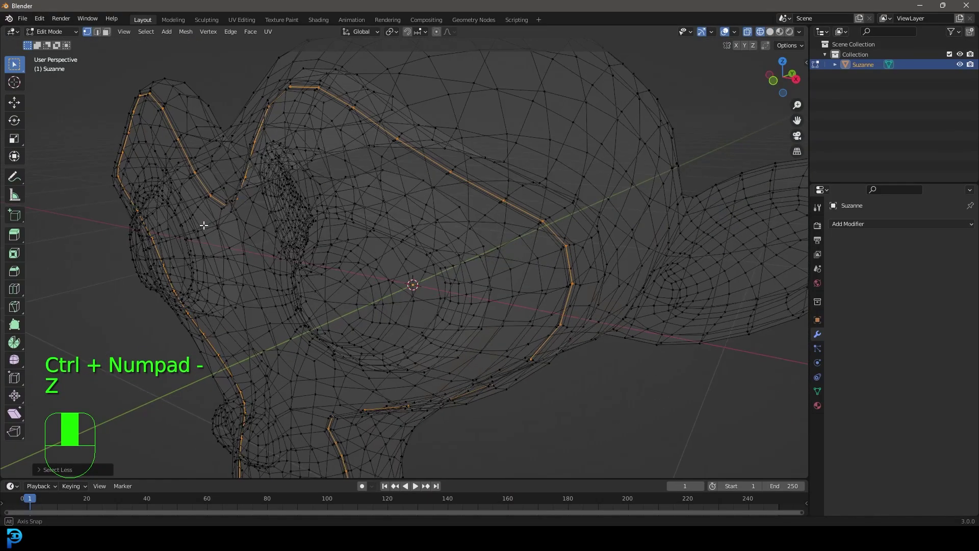
key("z")
left_click(488, 223)
scroll(488, 223, "up", 2)
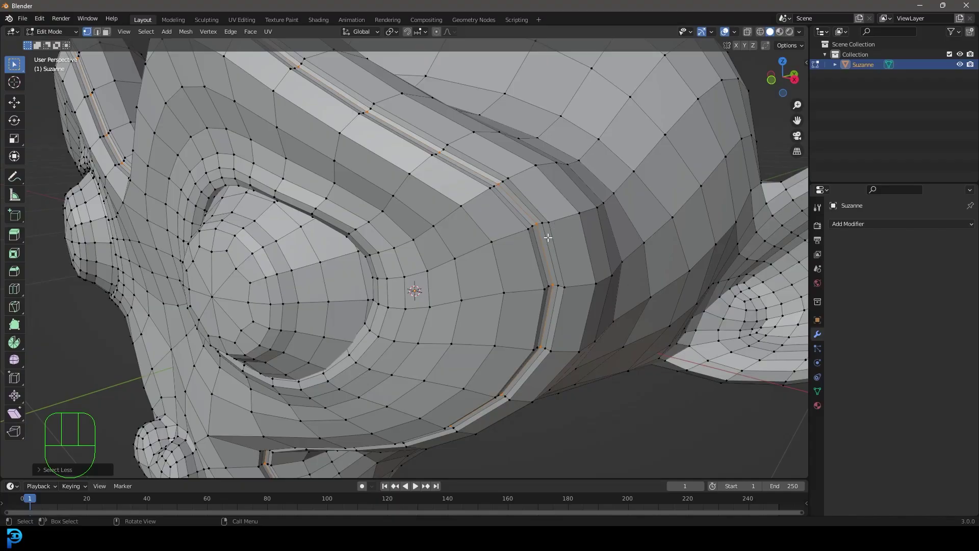
Duplicate the centre edge loop in place, separate the copy into its own object and return to Object Mode
key("shift+d")
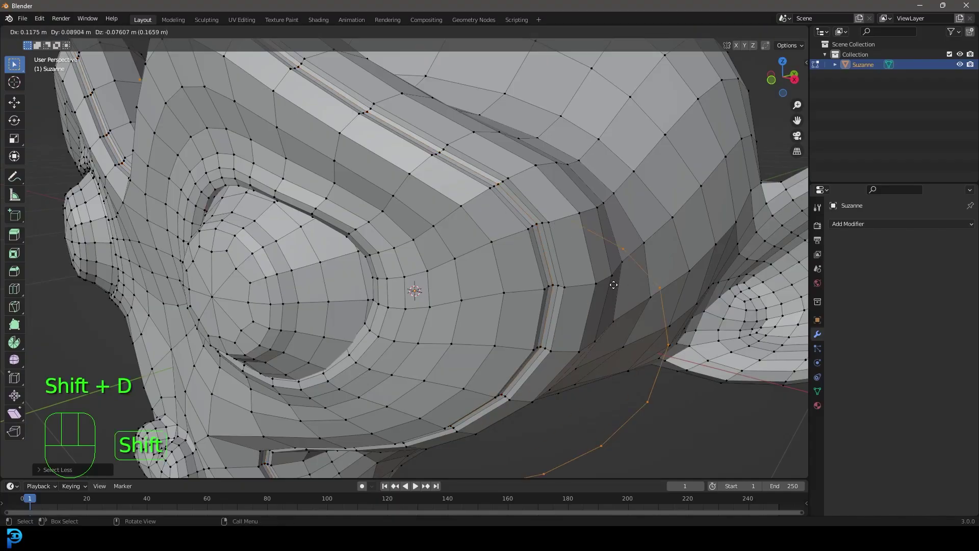
left_click(458, 141)
scroll(449, 152, "down", 5)
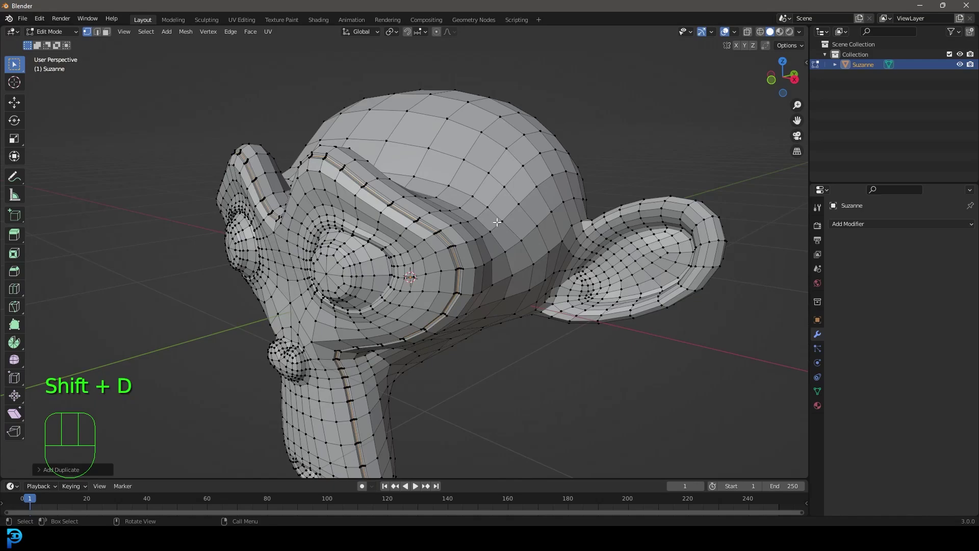
key("g")
right_click(436, 232)
scroll(461, 189, "up", 3)
key("p")
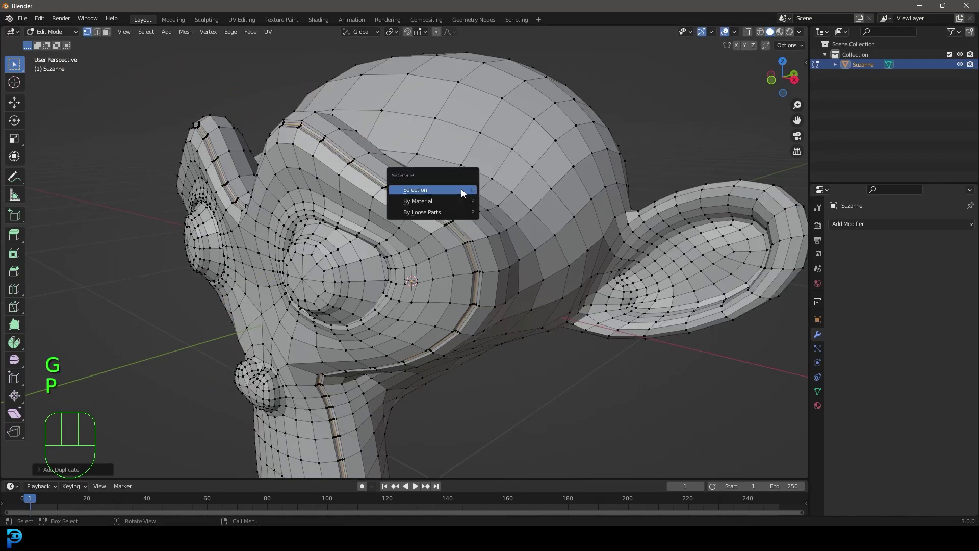
left_click(428, 190)
key("Tab")
scroll(461, 234, "down", 3)
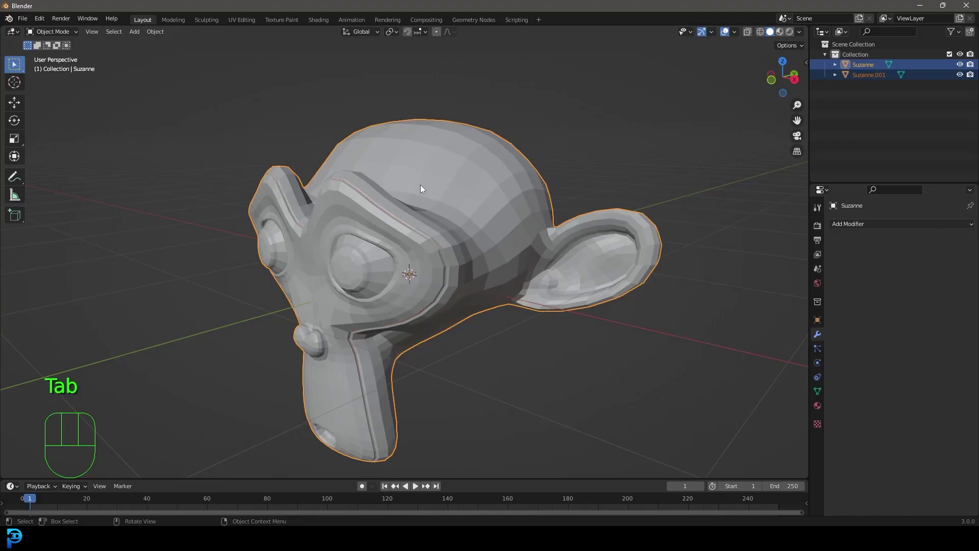
Select the separated edge loop object and rename it "curve"
left_click(870, 74)
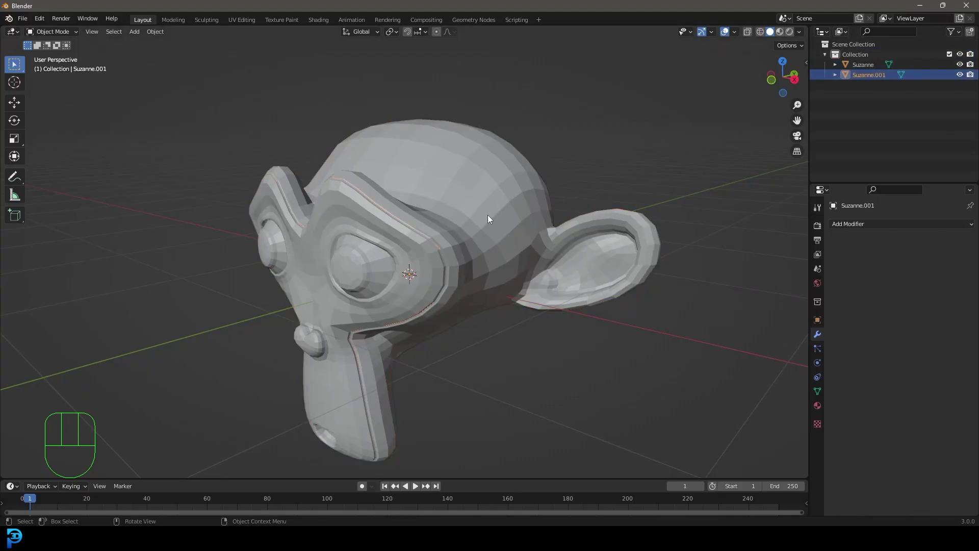
key("g")
key("Escape")
double_click(864, 75)
type("c")
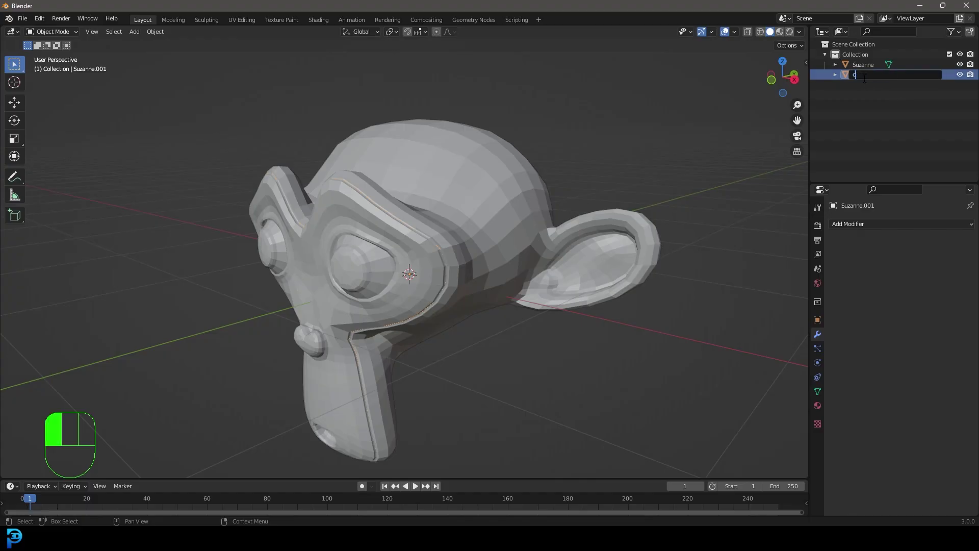
type("urve")
key("Return")
Switch to wireframe shading and open the edge loop by deleting one vertex at the bottom middle of the chin
key("Tab")
scroll(492, 203, "up", 6)
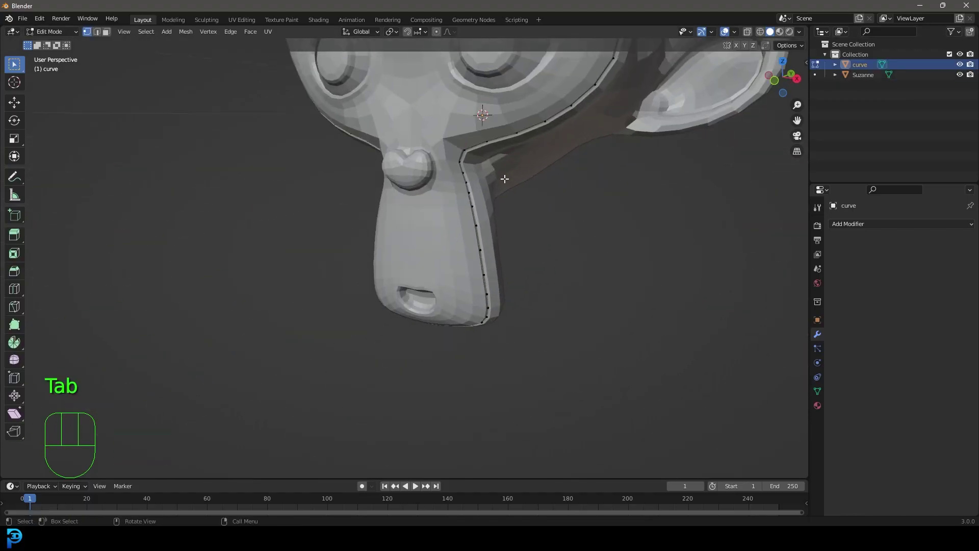
key("z")
left_click(442, 206)
middle_click_drag(501, 371, 520, 326)
scroll(519, 326, "up", 4)
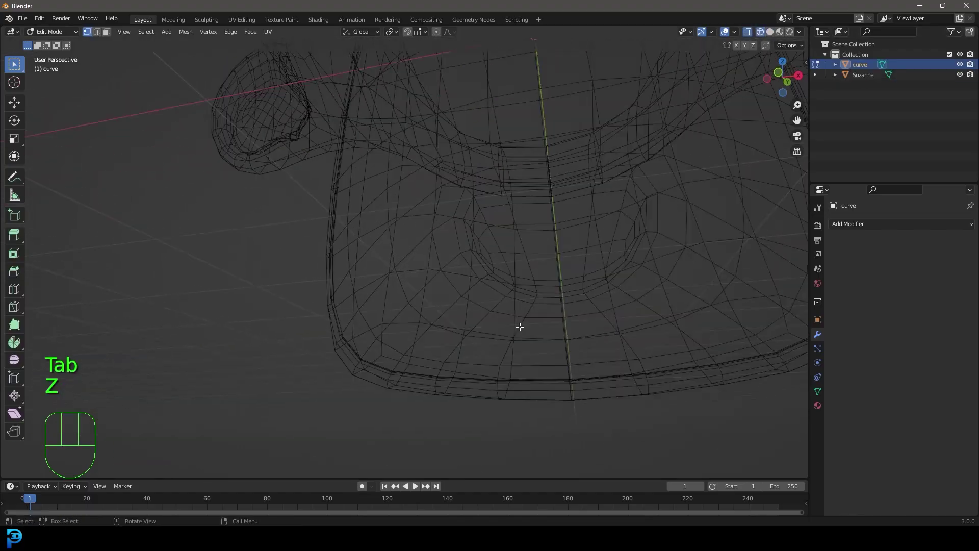
left_click(569, 374)
scroll(593, 369, "down", 1)
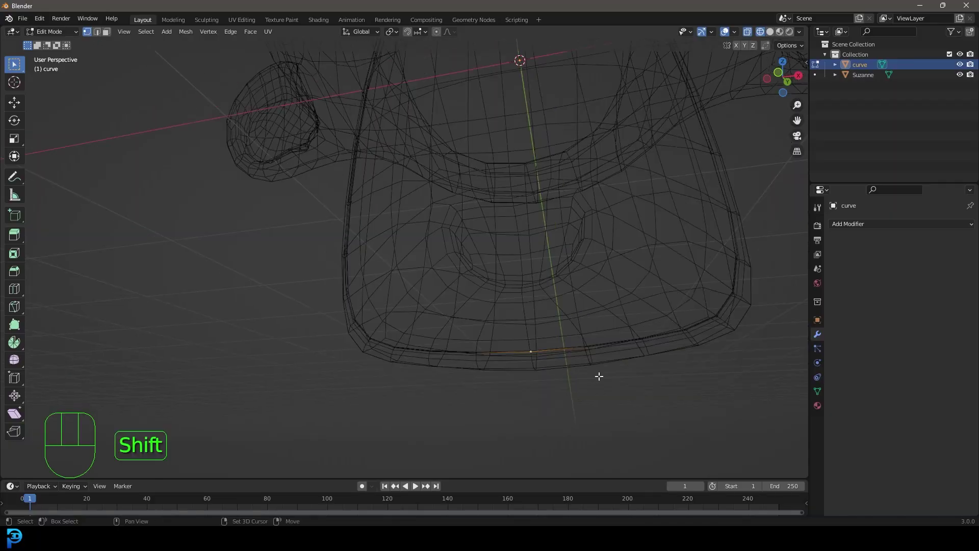
middle_click_drag(599, 376, 555, 363, "shift")
key("a")
left_click_drag(478, 366, 441, 286)
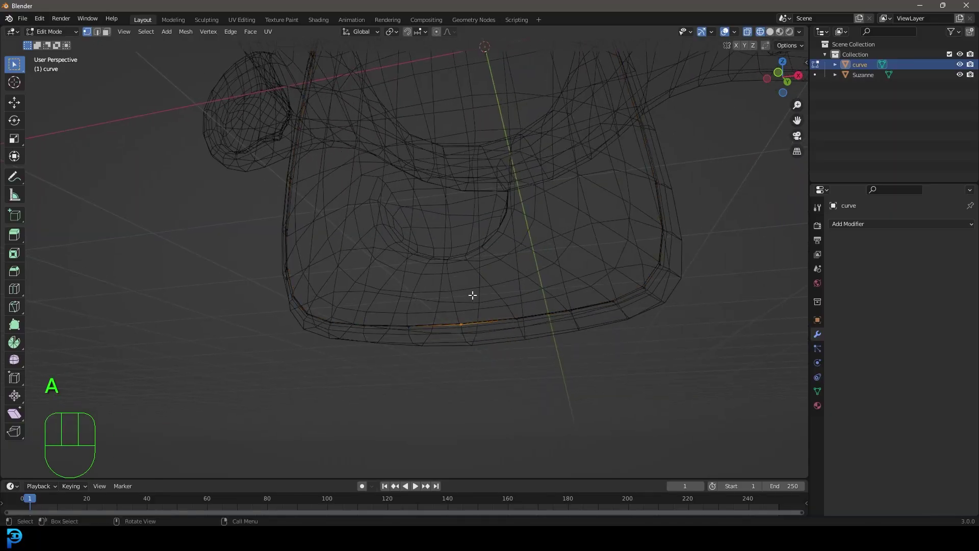
scroll(472, 293, "up", 1)
key("x")
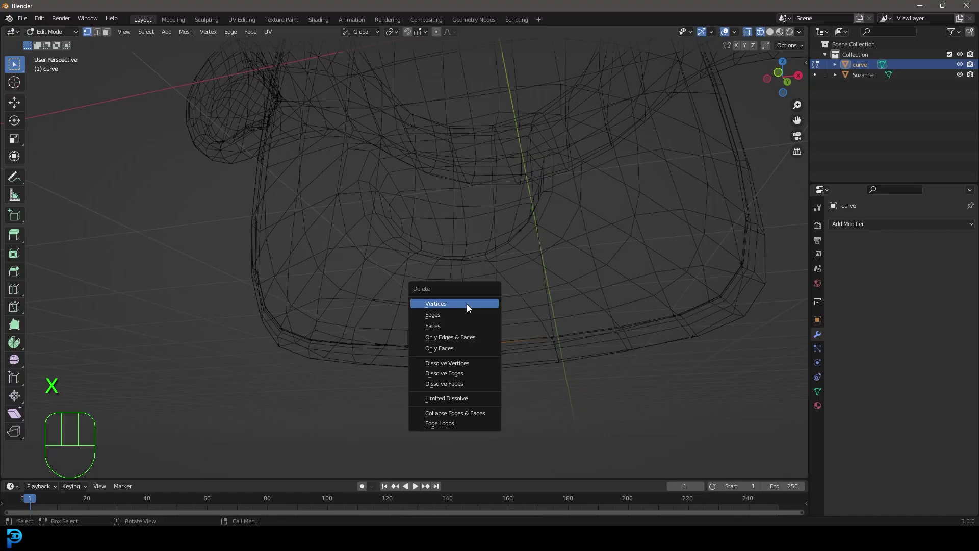
left_click(466, 304)
Snap the 3D cursor to the loop's end vertex at one side of the gap under the chin
middle_click_drag(555, 265, 425, 331)
key("a")
key("Tab")
key("Tab")
scroll(442, 299, "up", 5)
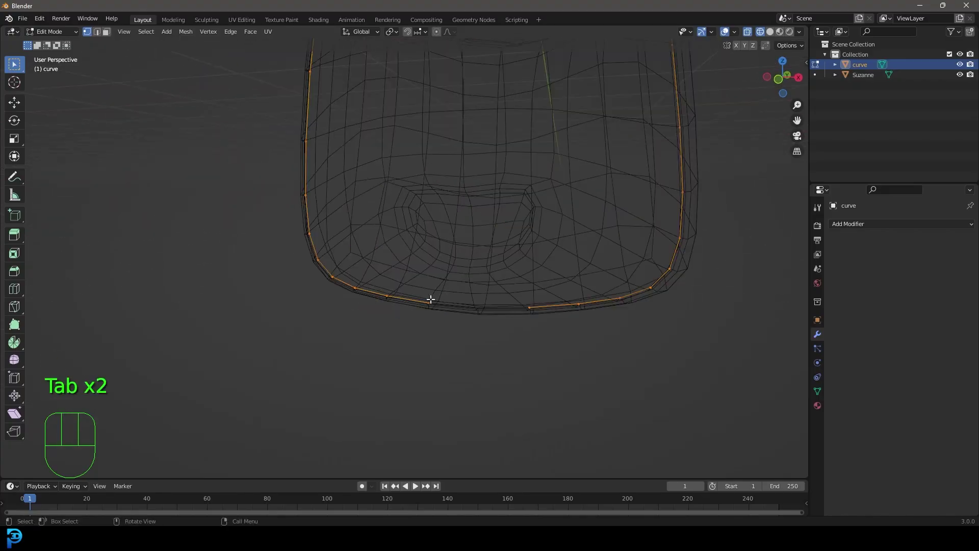
left_click(428, 300)
scroll(428, 300, "up", 3)
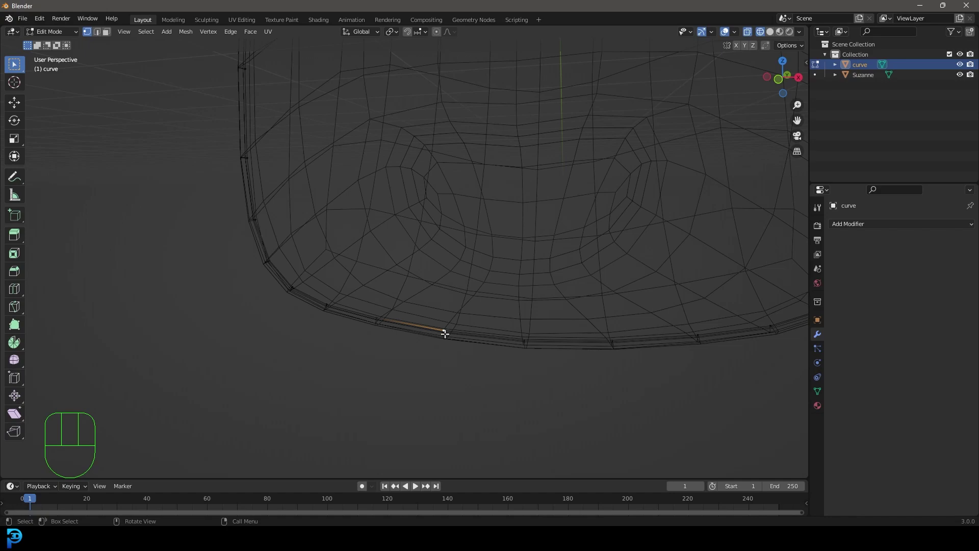
key("shift+s")
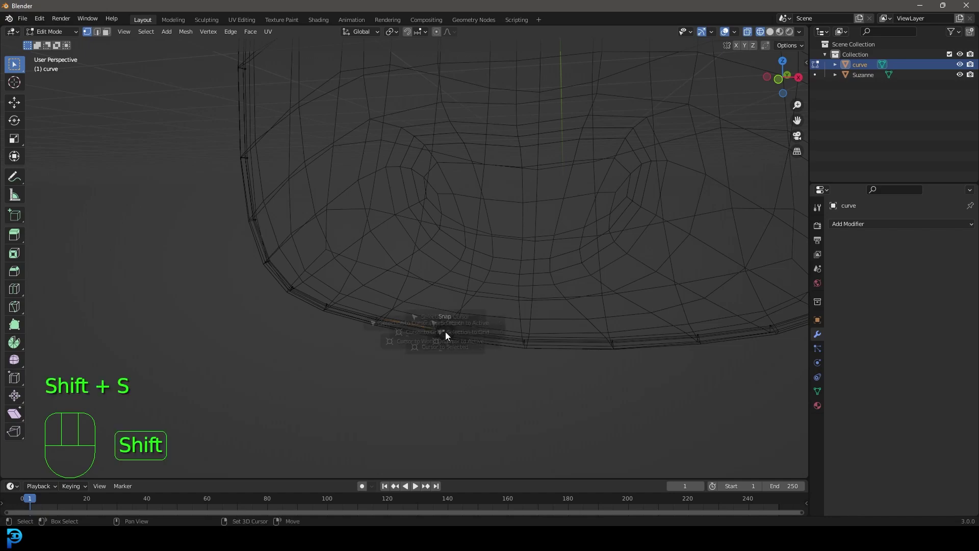
left_click(455, 396)
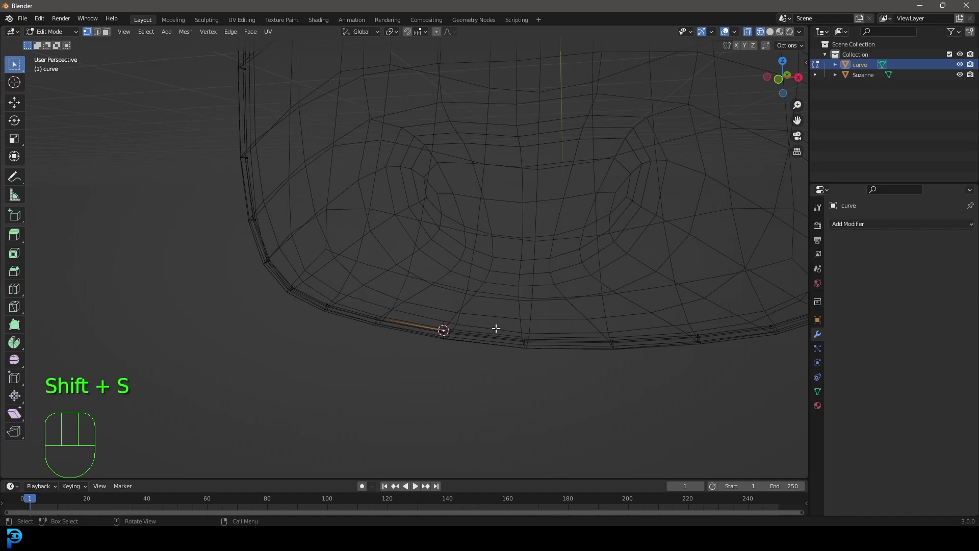
Set the origin of the "curve" object to the 3D cursor in Object Mode
key("Tab")
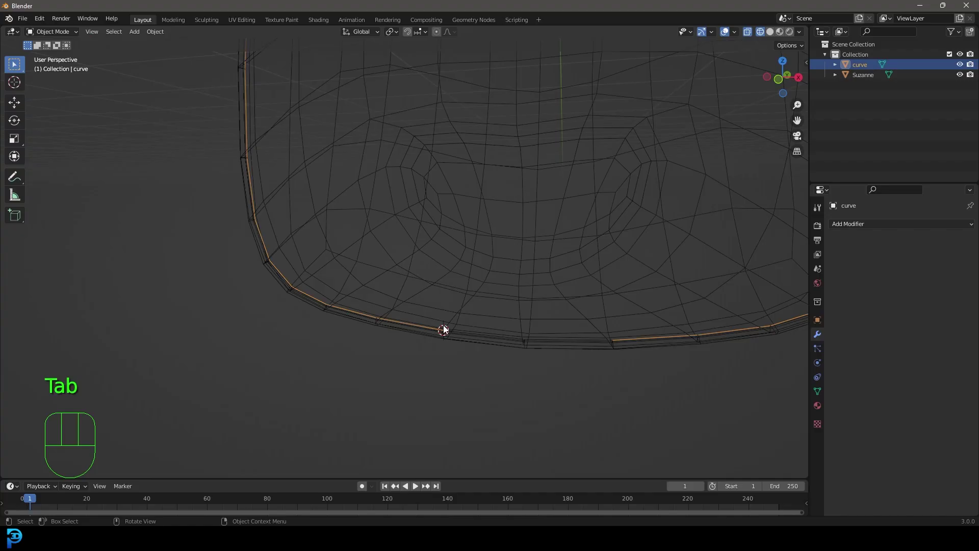
scroll(444, 326, "down", 5)
key("shift+s")
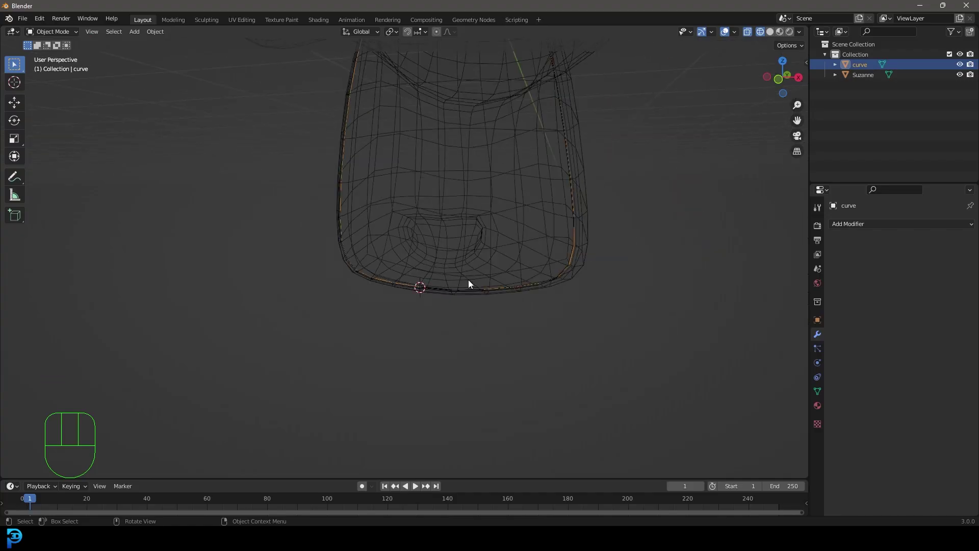
key("F3")
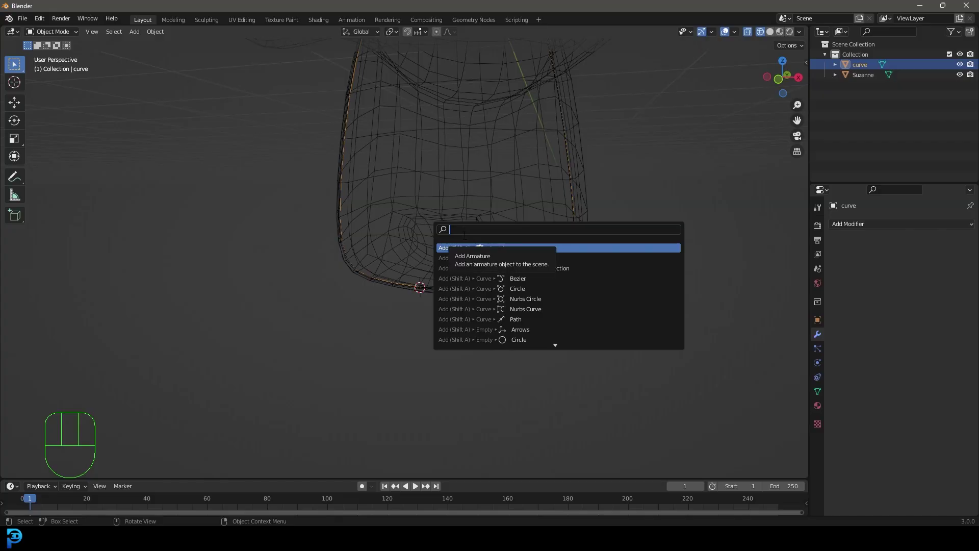
type("set")
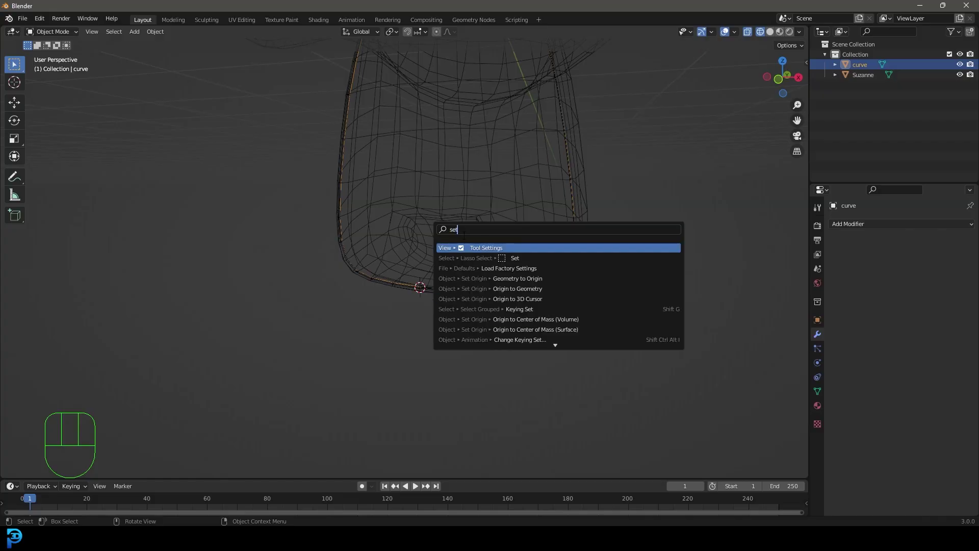
type(" or")
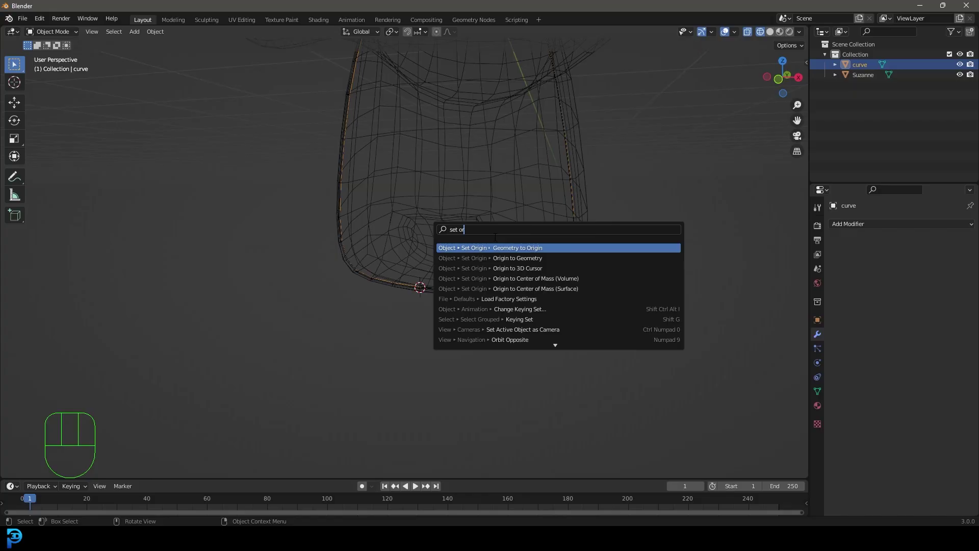
left_click(533, 268)
scroll(459, 293, "down", 5)
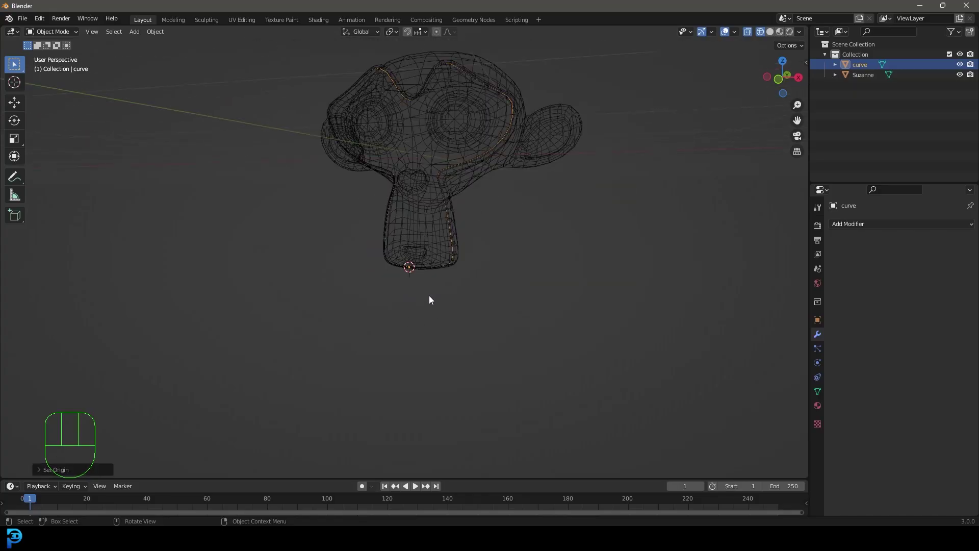
key("r")
right_click(455, 204)
scroll(469, 229, "up", 3)
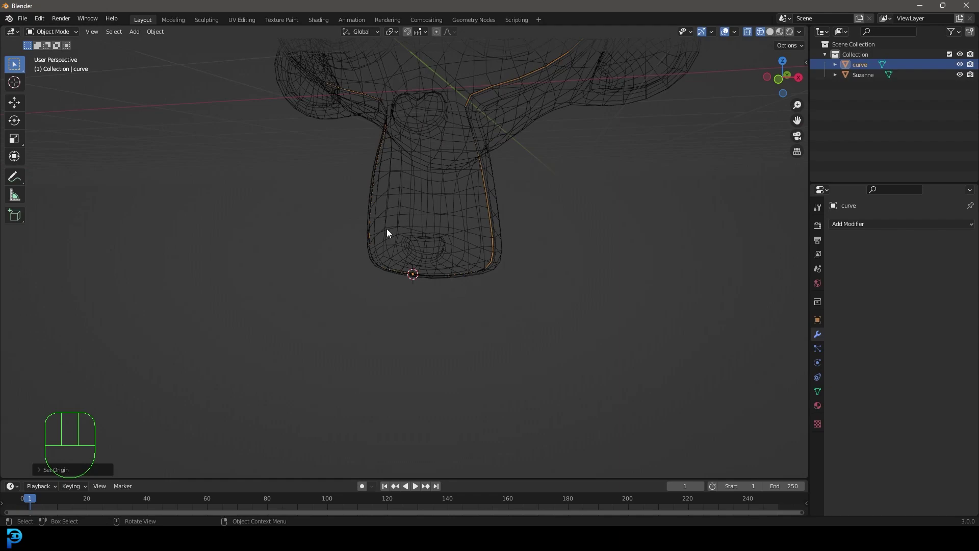
Convert the "curve" mesh to a curve object and inspect its control points in Edit Mode
key("F3")
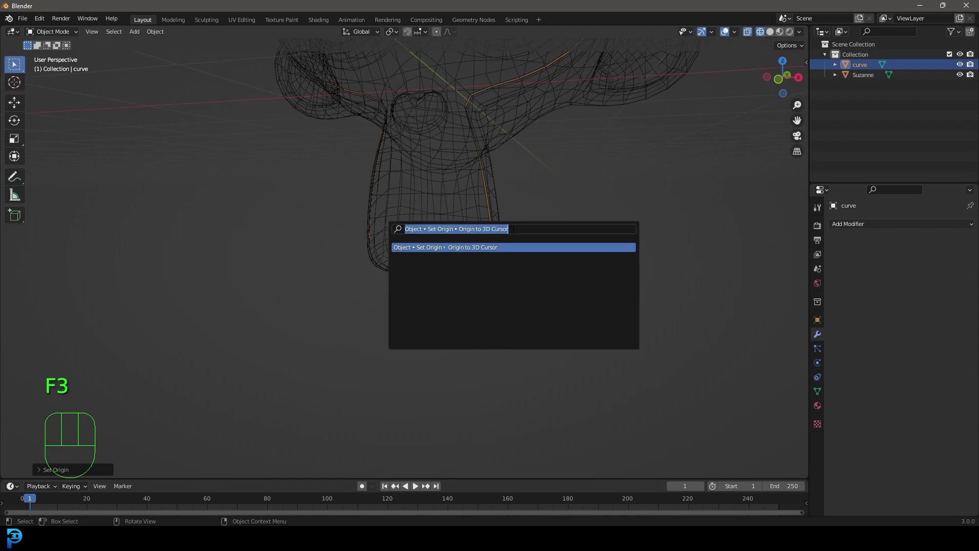
type("conv")
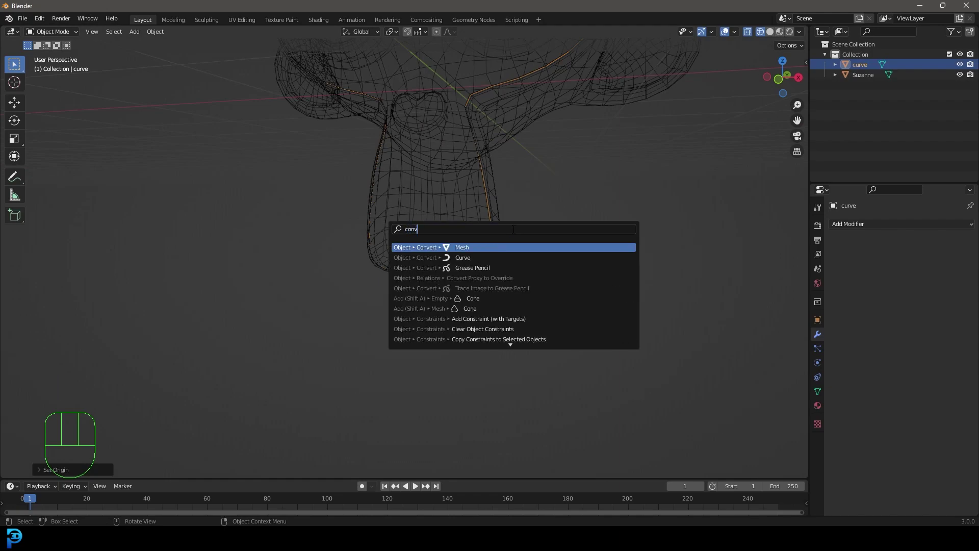
type("er")
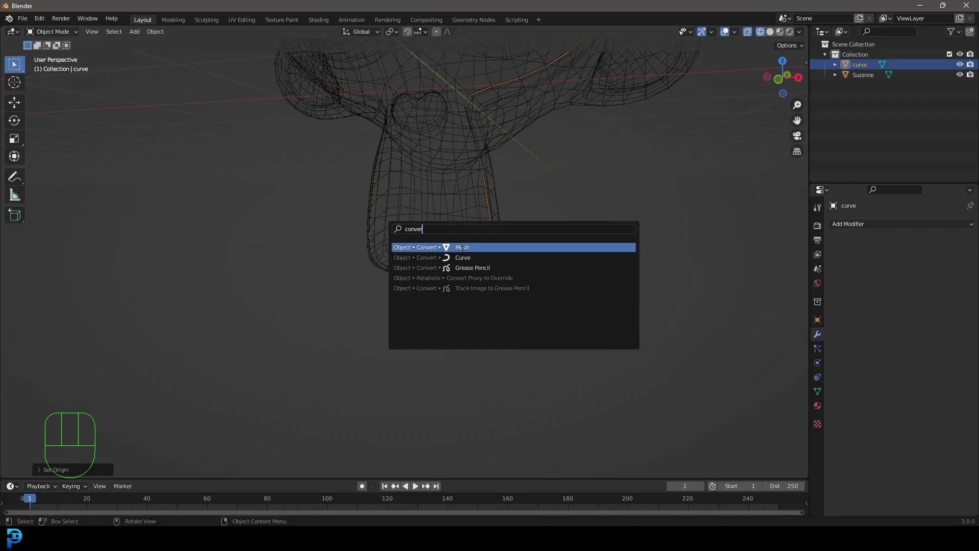
left_click(483, 257)
key("Tab")
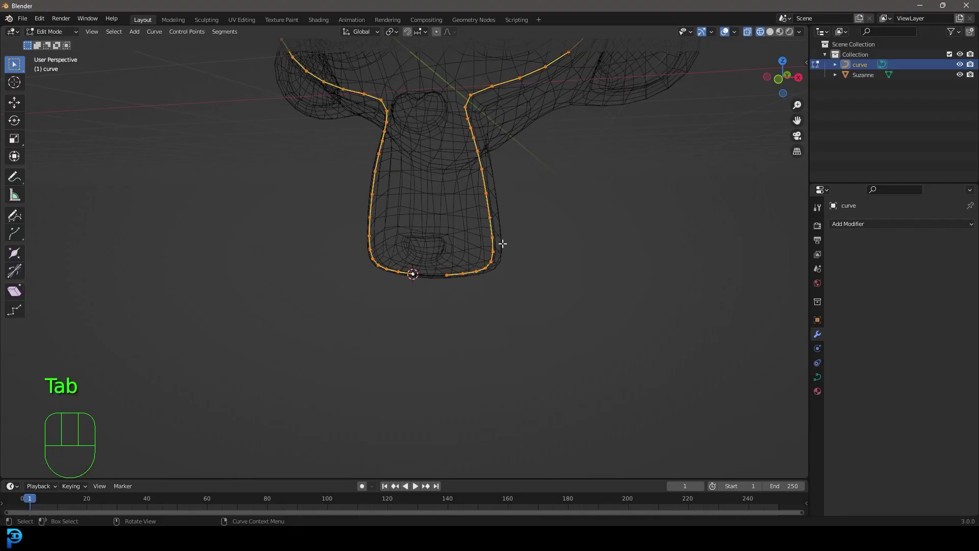
middle_click_drag(500, 244, 476, 208)
middle_click_drag(500, 144, 469, 139)
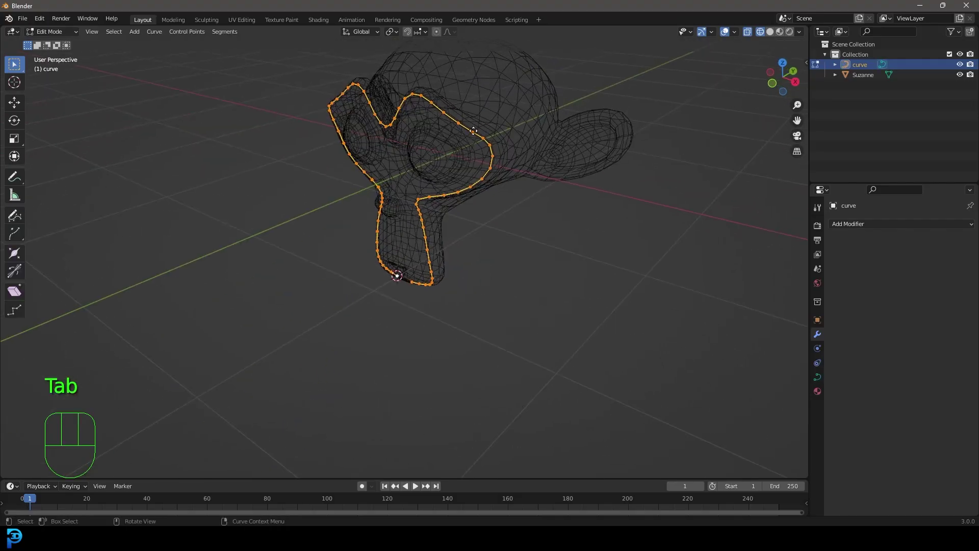
Return the curve object to Object Mode and switch the viewport back to solid shading
key("g")
right_click(428, 139)
scroll(463, 184, "up", 2)
key("Tab")
scroll(428, 188, "down", 3)
scroll(458, 164, "up", 1)
mouse_move(422, 188)
middle_mouse_down()
mouse_move(458, 165)
mouse_move(440, 212)
middle_mouse_up()
scroll(439, 212, "up", 1)
key("z")
left_click(499, 195)
scroll(499, 194, "down", 3)
middle_click_drag(490, 257, 474, 235, "shift")
scroll(396, 223, "up", 3)
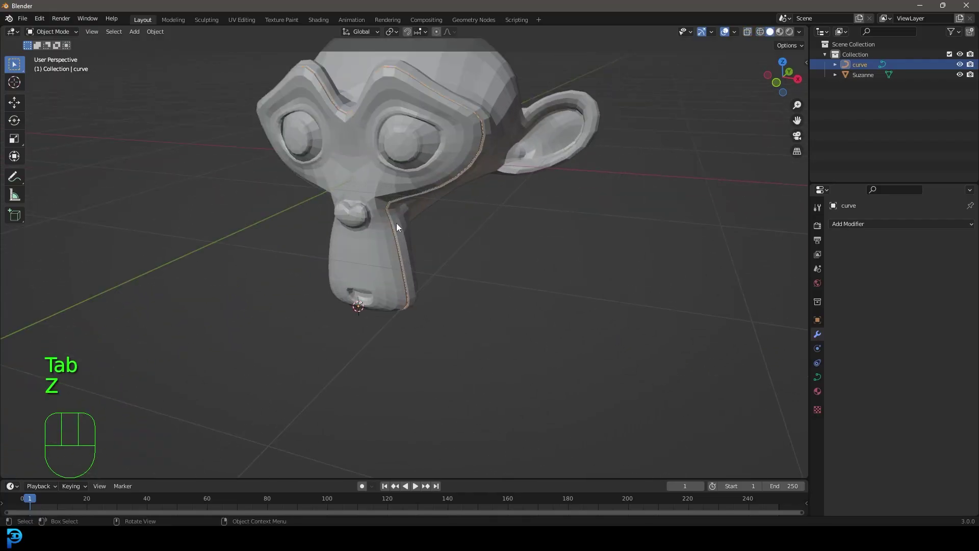
Add a plane at the 3D cursor under the chin and scale it down to a small square
key("shift+a")
mouse_move(403, 199)
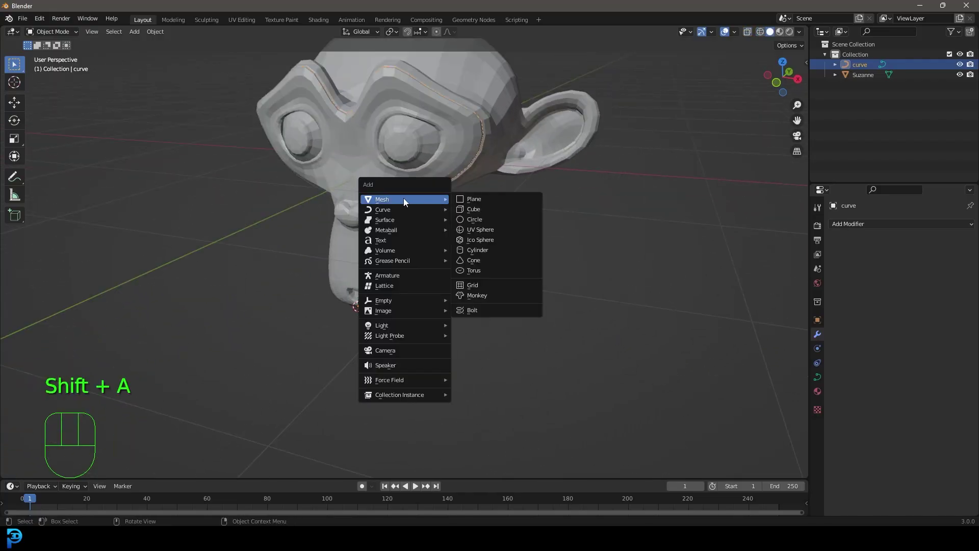
left_click(484, 198)
scroll(442, 241, "down", 3)
scroll(621, 296, "up", 5)
key("s")
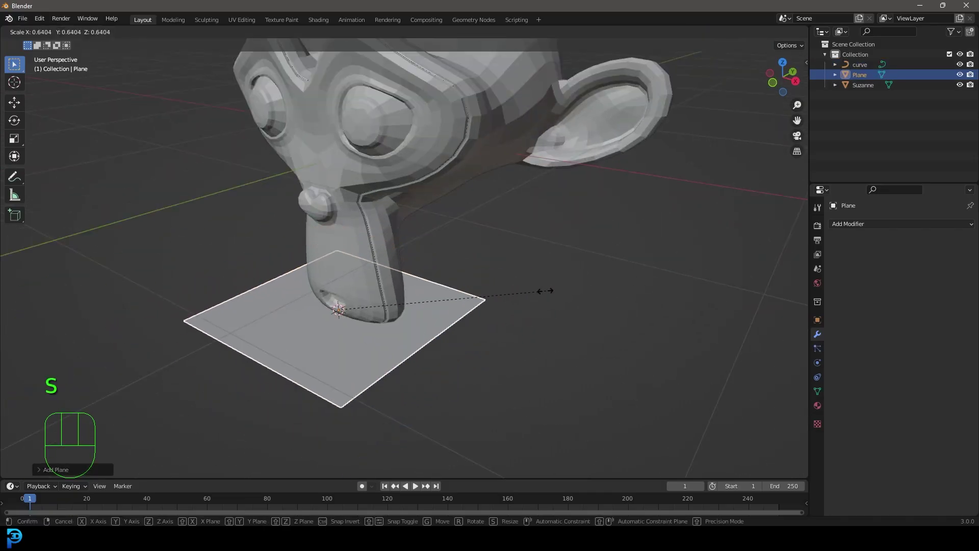
left_click(359, 310)
scroll(392, 296, "up", 3)
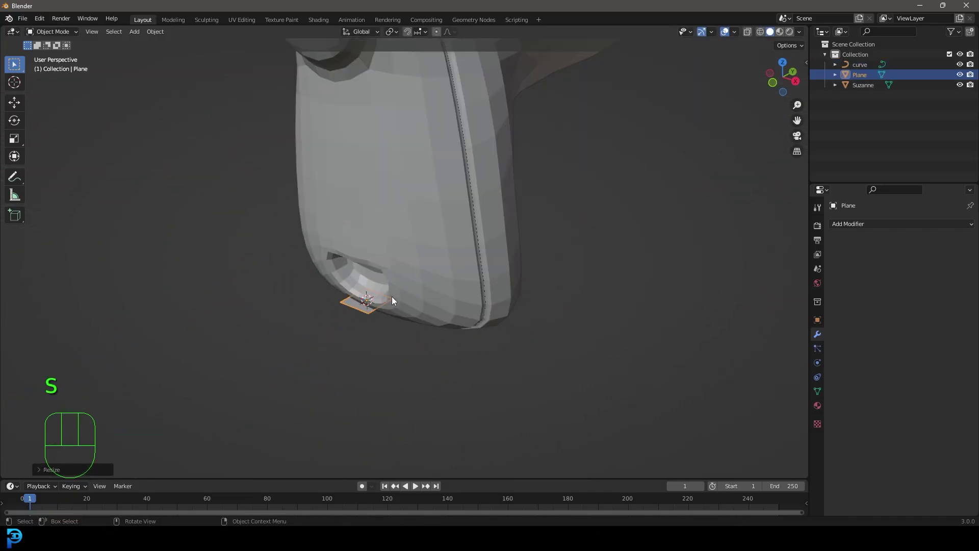
Switch to wireframe shading and check the small plane's placement at the chin from the front
key("KP_1")
scroll(390, 296, "up", 3)
key("z")
left_click(311, 297)
scroll(420, 334, "up", 3)
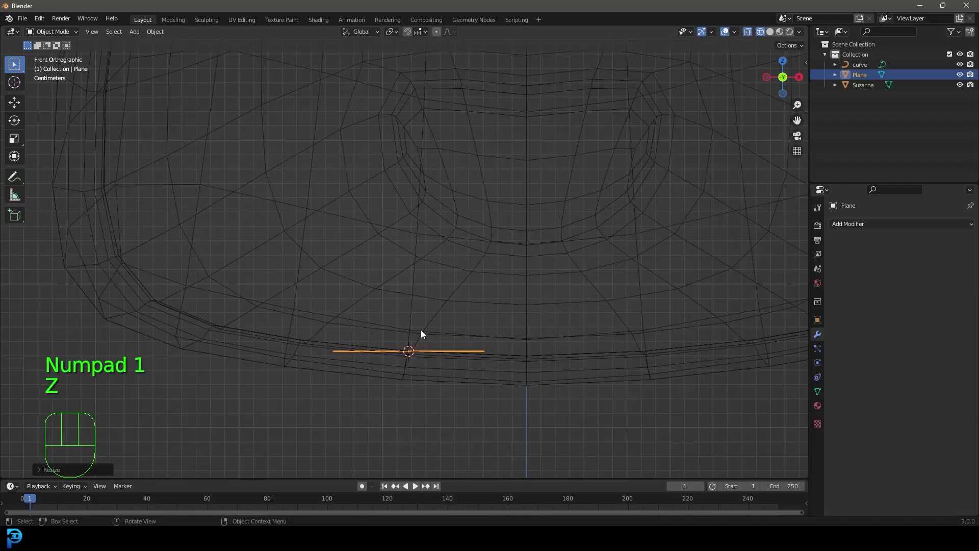
middle_click_drag(407, 363, 407, 318)
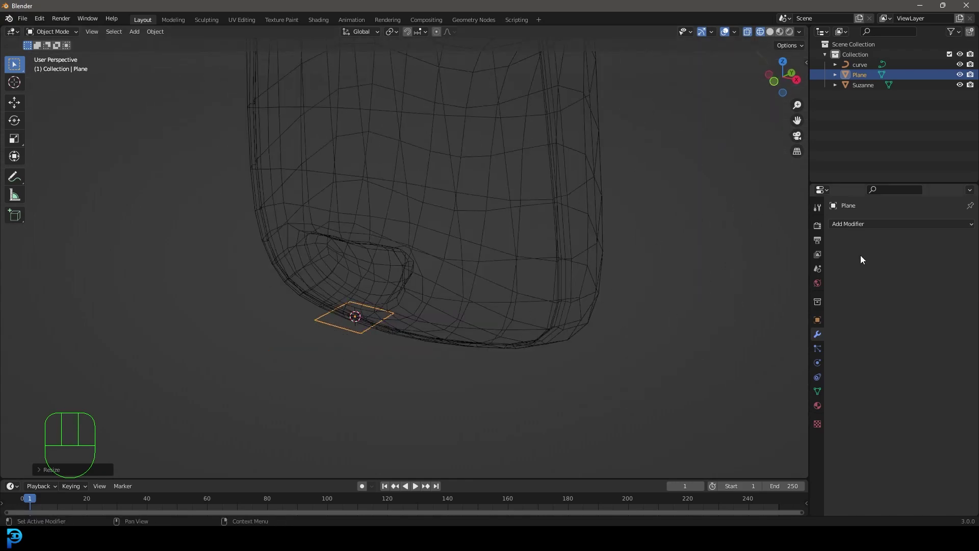
Add an Array modifier to the plane with a relative X offset factor of 1.6
left_click(869, 224)
left_click(776, 253)
middle_click_drag(507, 285, 530, 294)
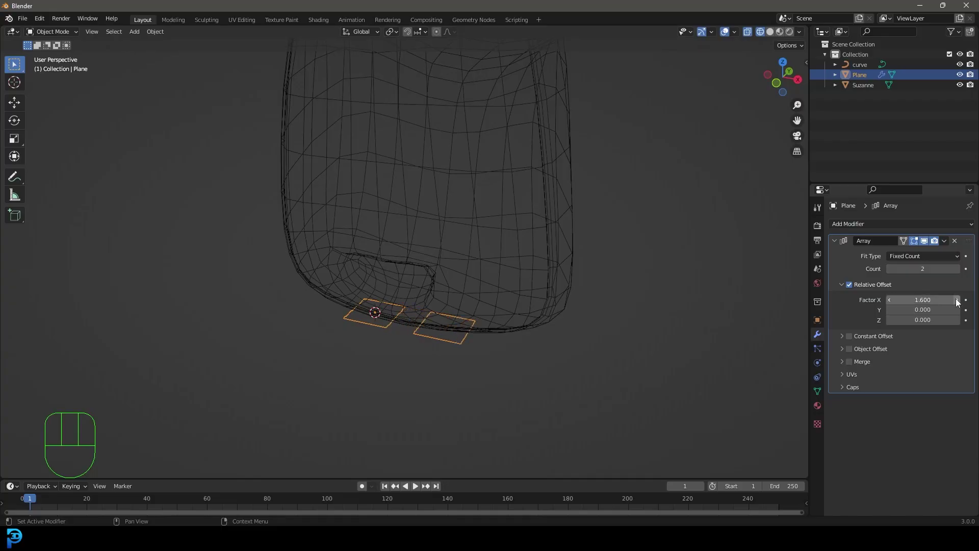
scroll(599, 321, "down", 4)
middle_click_drag(598, 322, 903, 284)
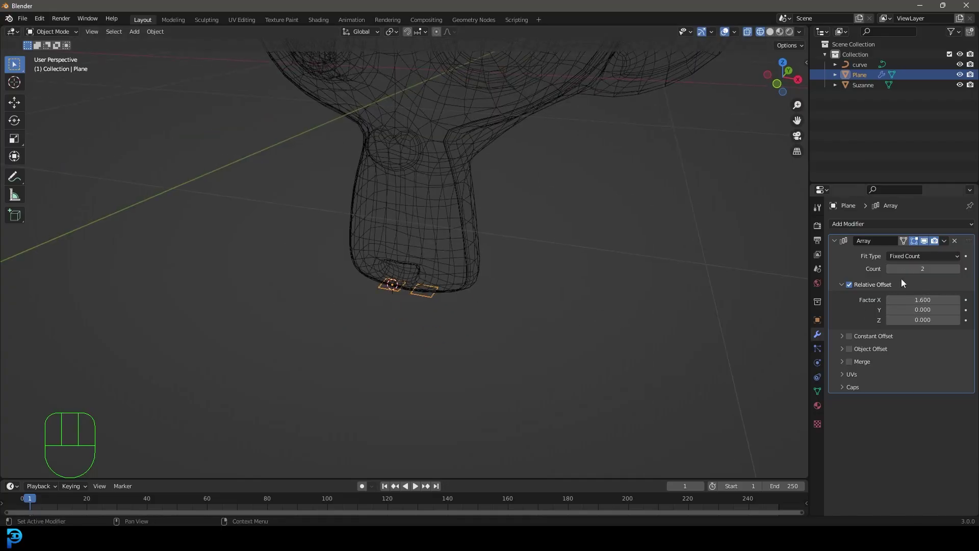
Set the plane's Array count to 120
left_click(908, 269)
type("120")
key("Return")
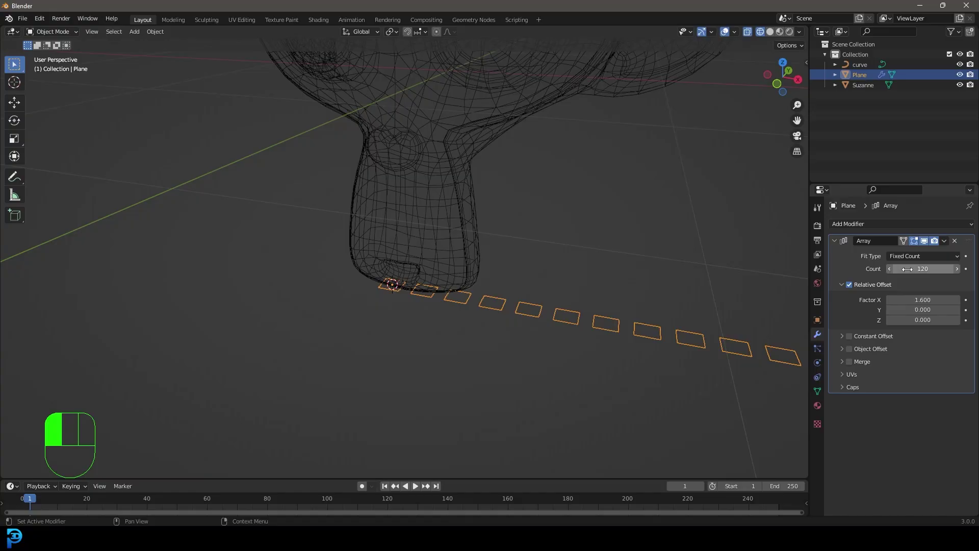
scroll(579, 301, "down", 6)
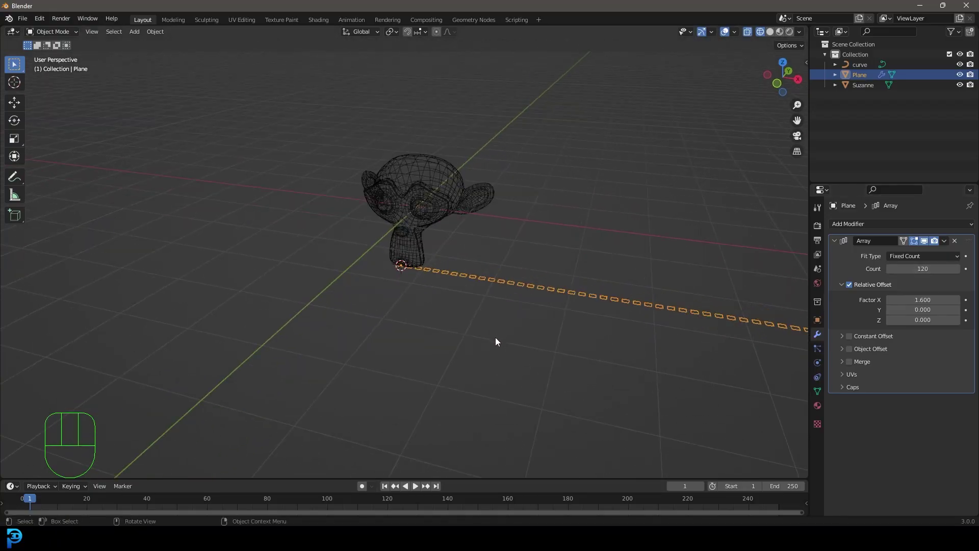
Scale the plane's mesh down along Y in Edit Mode to make a narrow stitch strip
scroll(411, 340, "up", 12)
key("Tab")
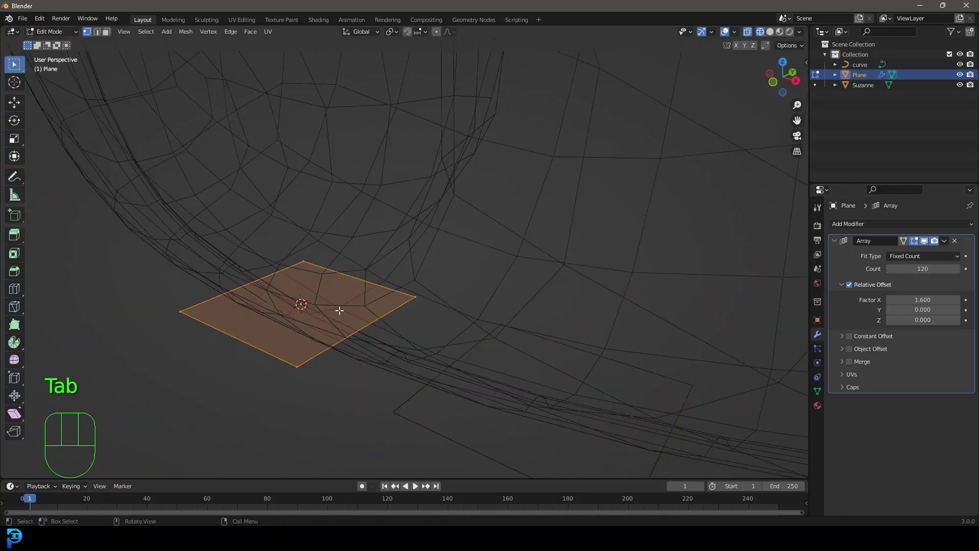
key("s")
key("y")
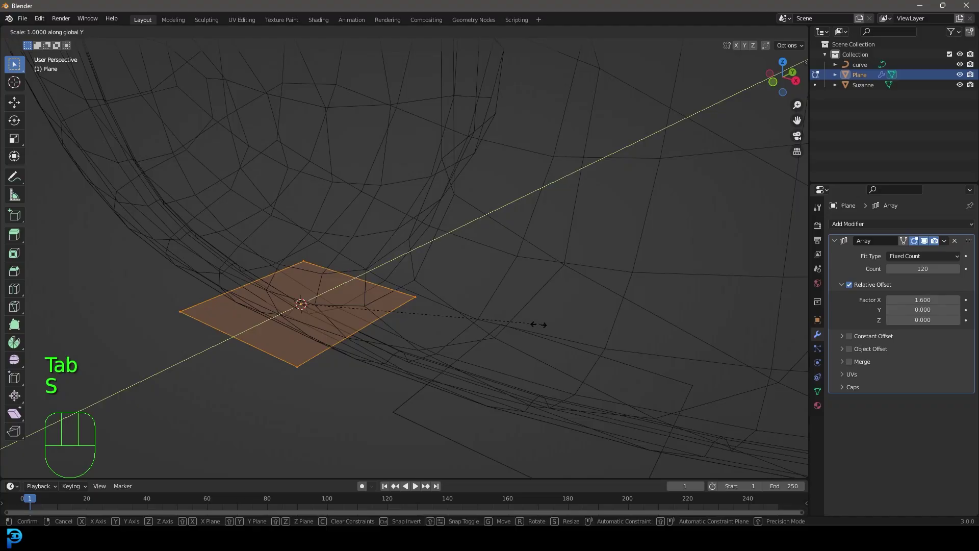
left_click(336, 328)
scroll(403, 304, "down", 3)
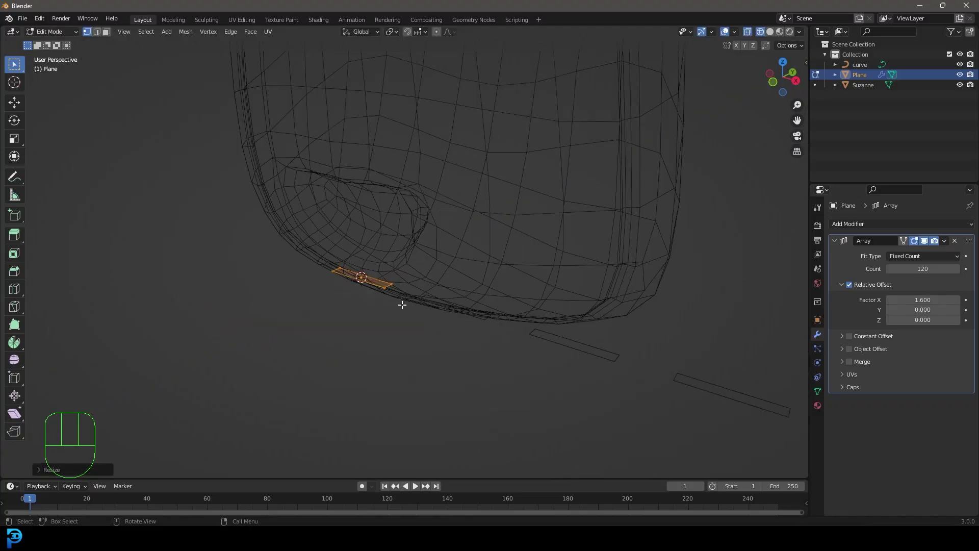
Return the plane to Object Mode and switch the viewport to solid shading
key("Tab")
mouse_move(402, 304)
middle_mouse_down()
mouse_move(492, 265)
mouse_move(496, 276)
middle_mouse_up()
key("z")
left_click(417, 246)
scroll(434, 260, "up", 2)
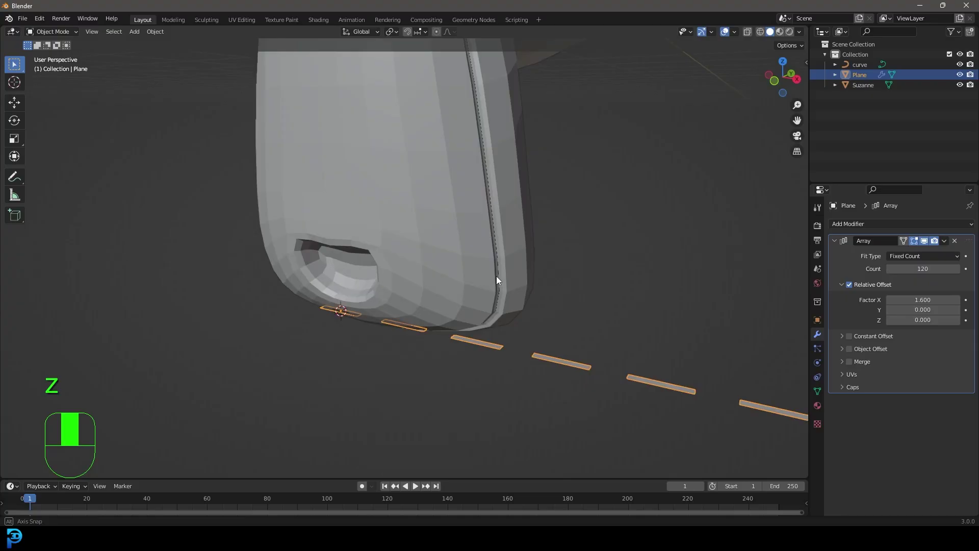
Add a Curve modifier below the plane's Array modifier, with "curve" as its curve object
left_click(834, 241)
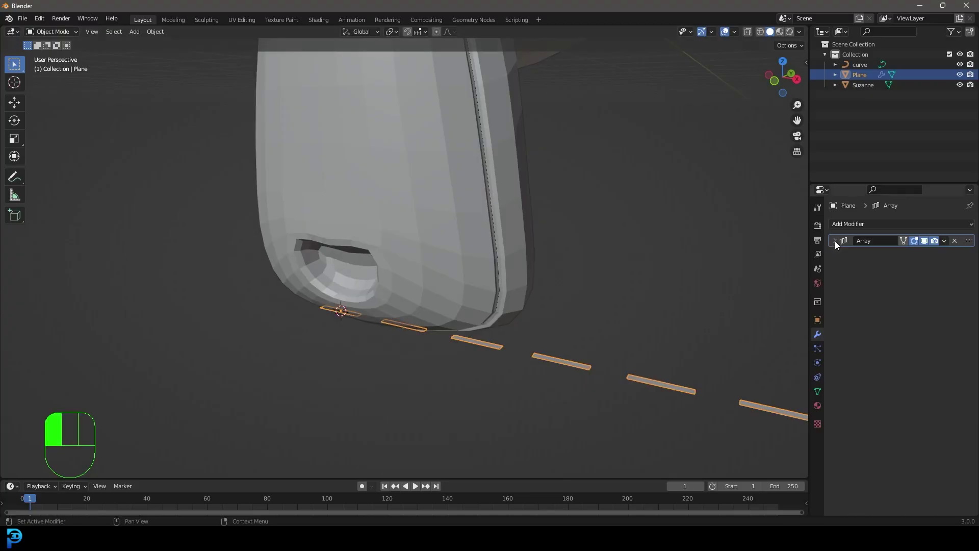
left_click(870, 223)
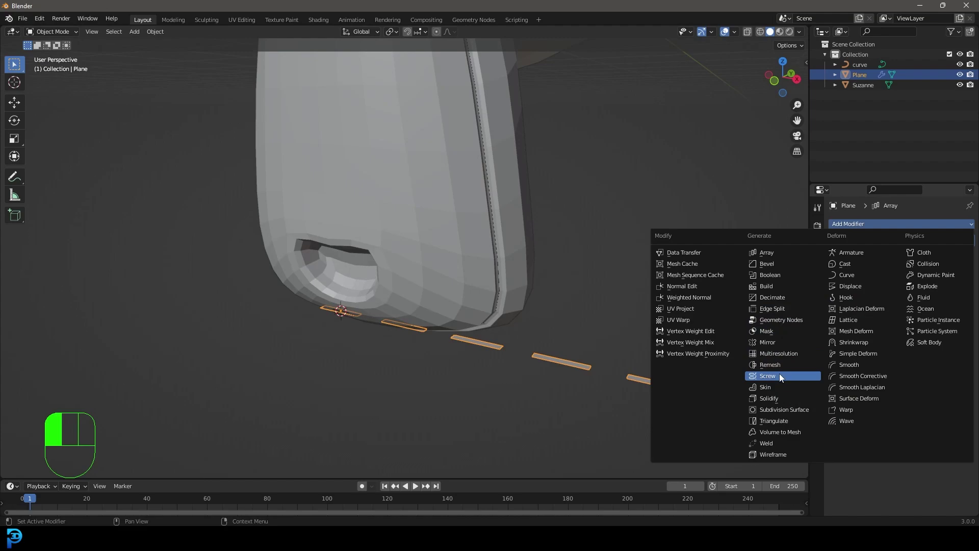
left_click(857, 275)
scroll(576, 322, "down", 4)
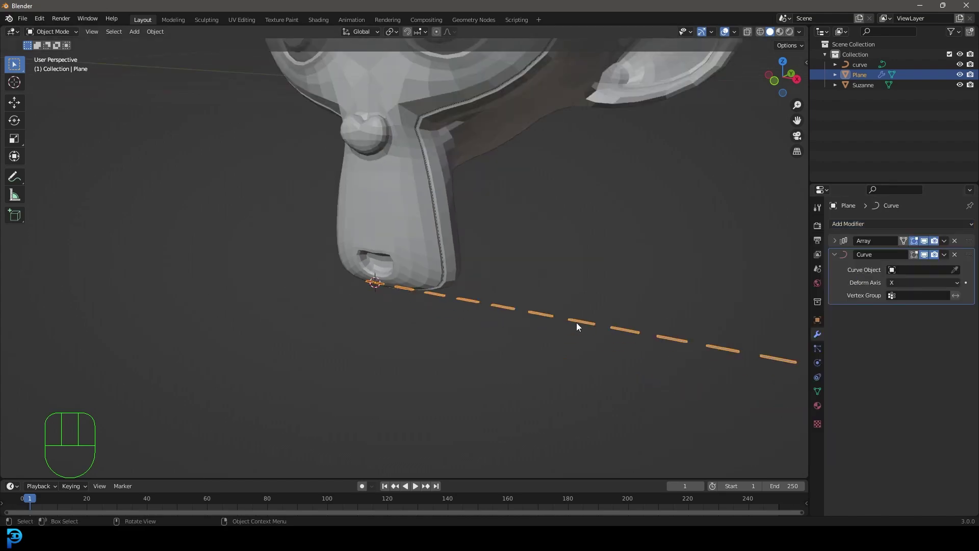
left_click(913, 269)
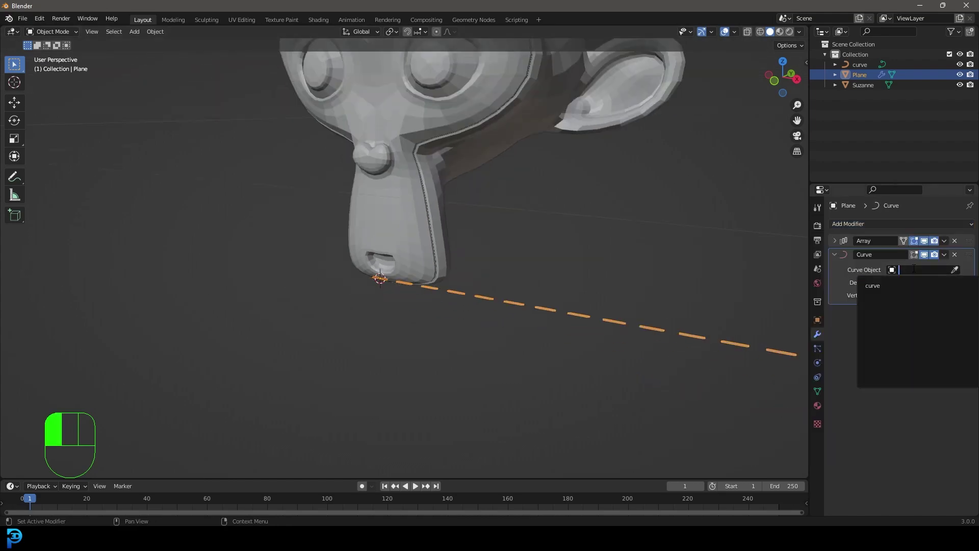
left_click(894, 286)
middle_click_drag(380, 281, 419, 281)
scroll(419, 280, "down", 6)
scroll(420, 280, "up", 6)
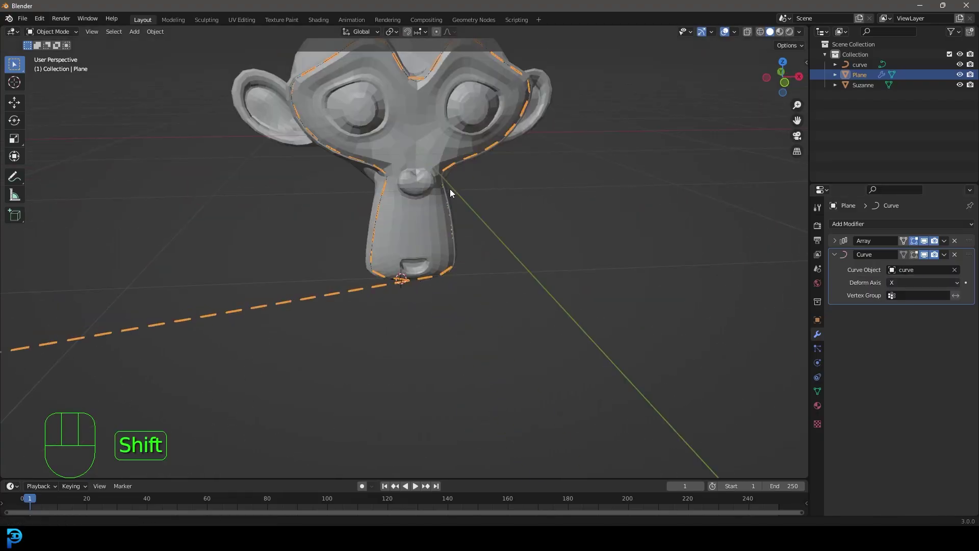
Try to move the arrayed plane along the Y axis
middle_click_drag(449, 188, 467, 244, "shift")
scroll(479, 217, "up", 4)
scroll(484, 329, "down", 5)
middle_click_drag(484, 328, 466, 275)
key("g")
key("y")
left_click(577, 271)
scroll(447, 310, "down", 6)
key("ctrl+z")
Switch the viewport to wireframe shading for a close view of the stitches around the chin
scroll(432, 266, "up", 8)
key("z")
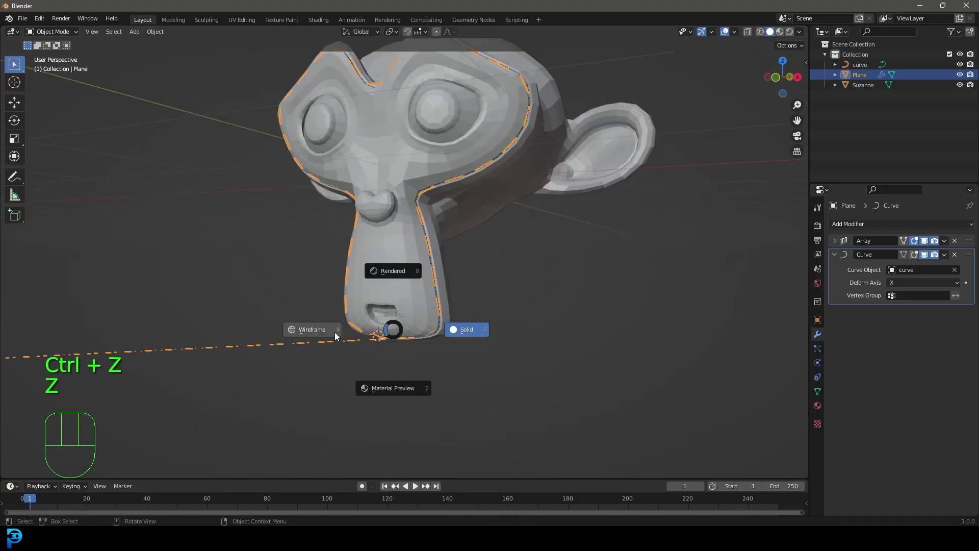
left_click(326, 331)
scroll(447, 266, "up", 7)
middle_click_drag(374, 362, 466, 268, "shift")
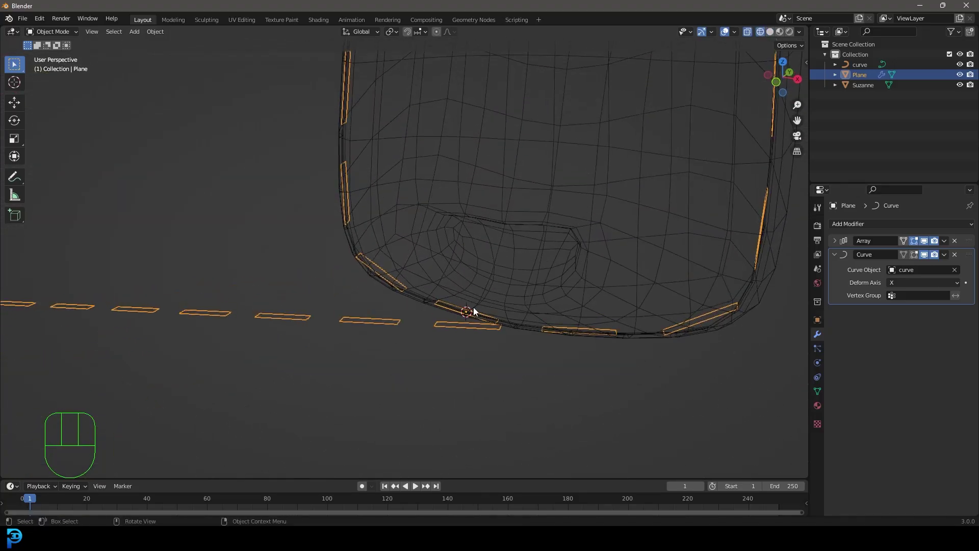
Try to slide the arrayed plane along the seam curve with a free move
key("g")
right_click(452, 371)
scroll(508, 363, "up", 2)
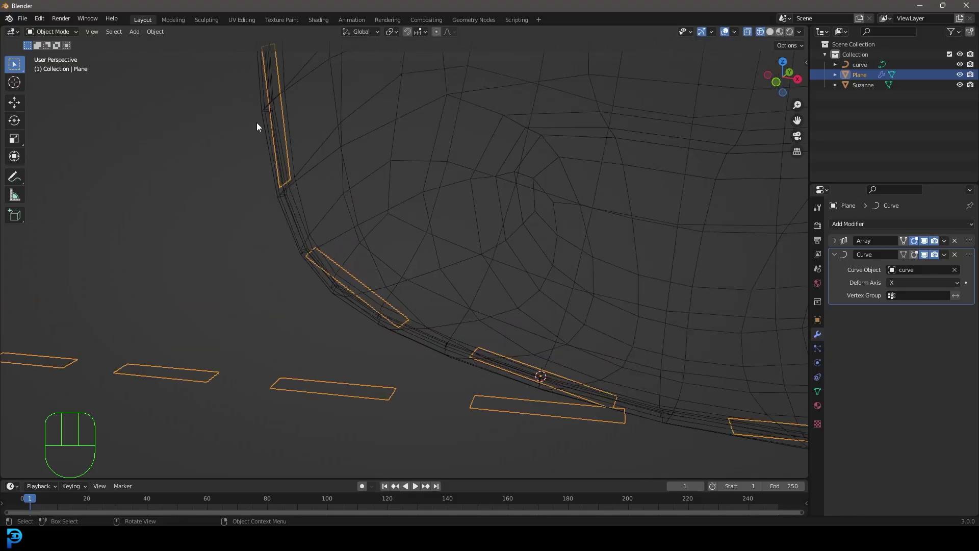
scroll(580, 397, "down", 4)
key("g")
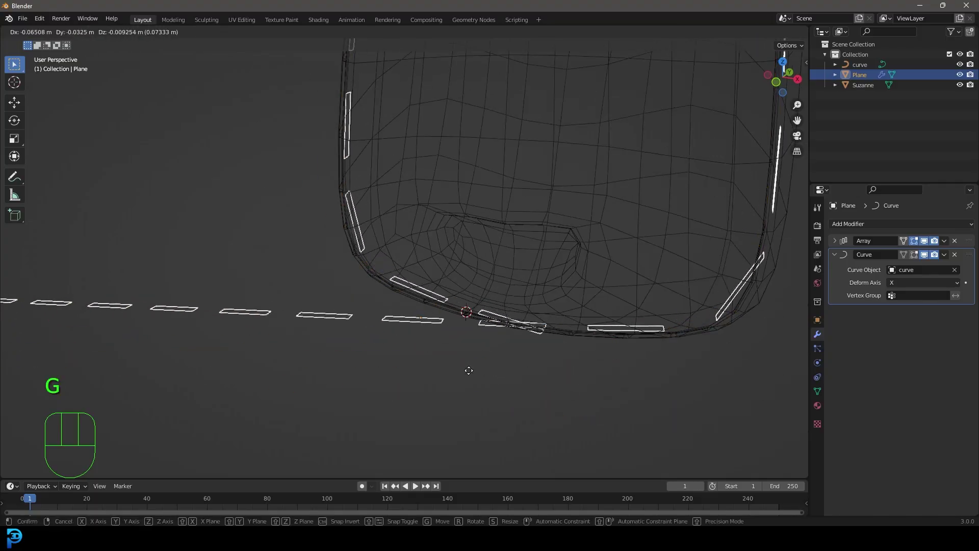
right_click(561, 391)
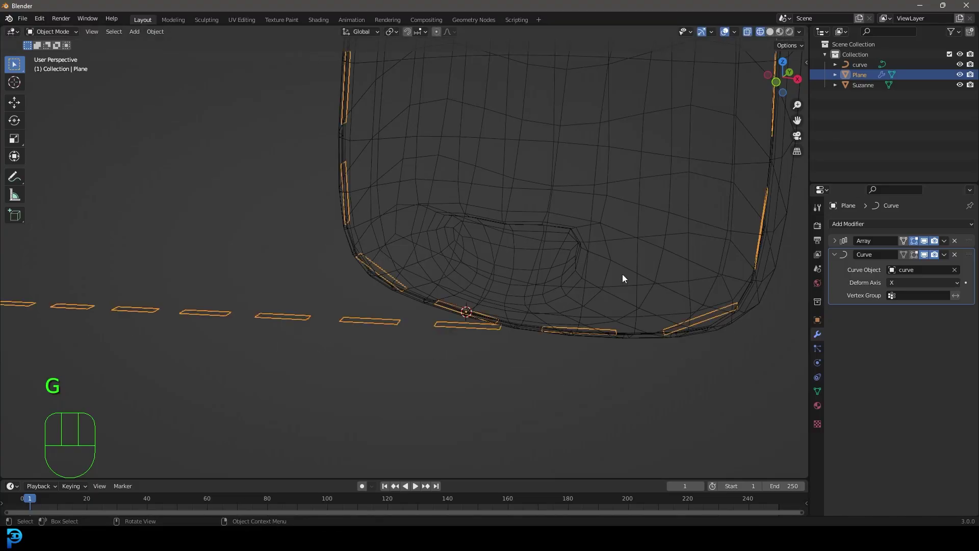
Expand the Array modifier settings and scale the plane down uniformly for smaller, more closely spaced stitches
scroll(622, 274, "down", 6)
middle_click_drag(582, 233, 561, 333, "shift")
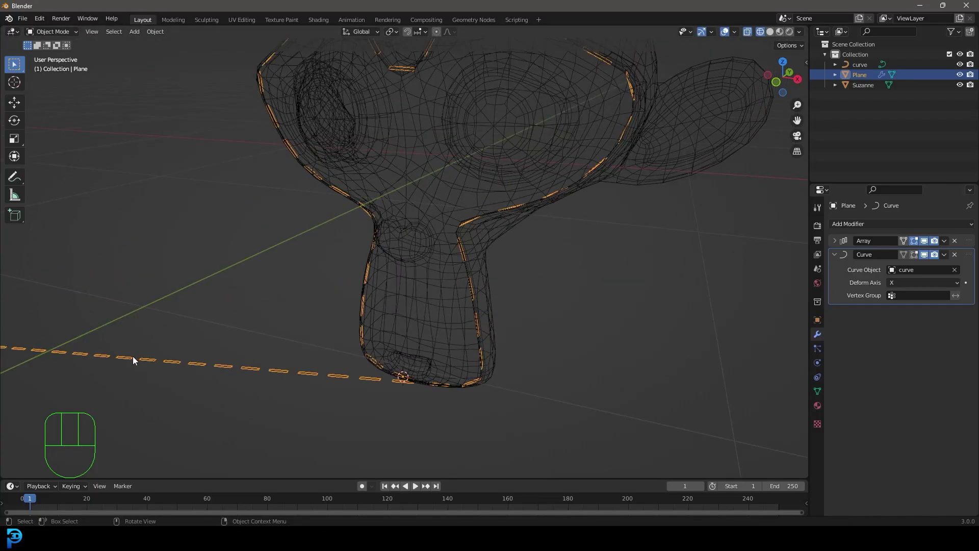
left_click(842, 244)
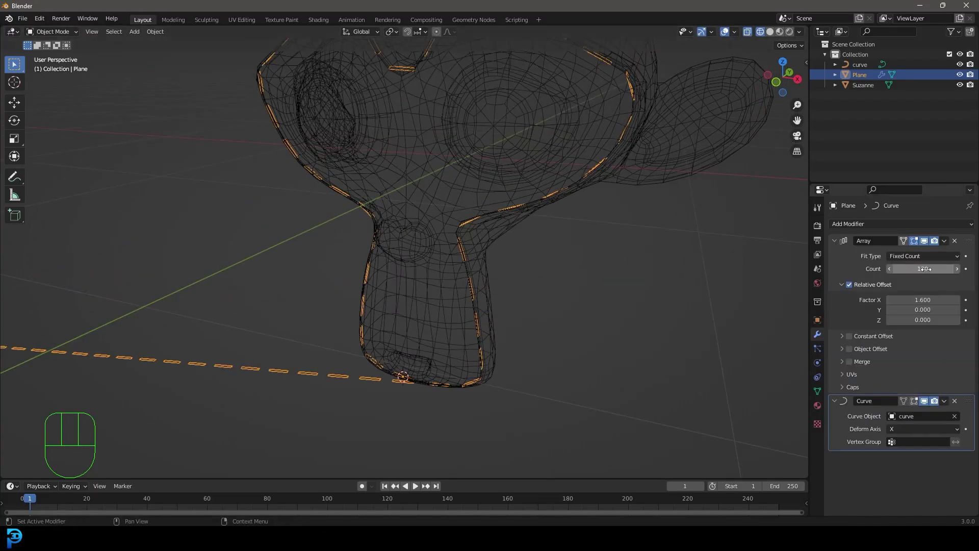
scroll(519, 320, "up", 6)
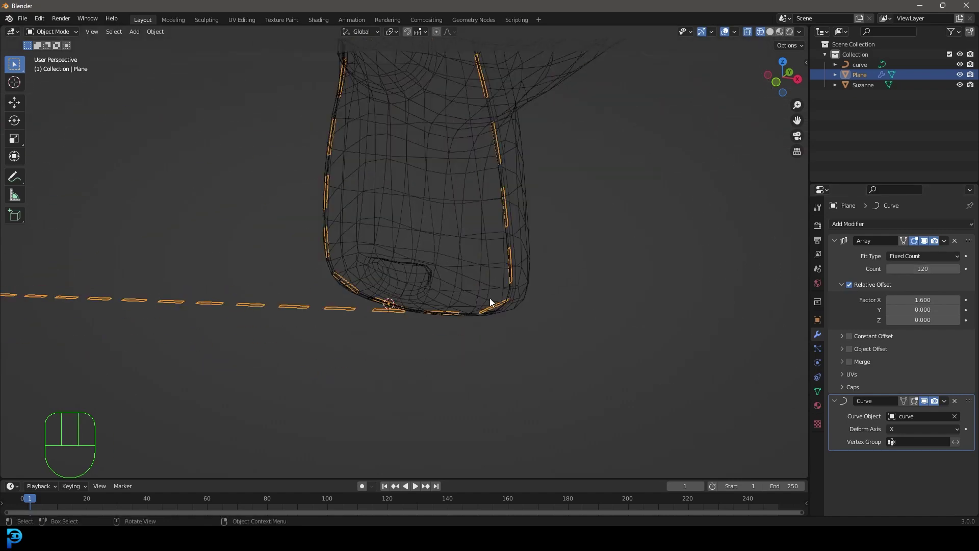
key("s")
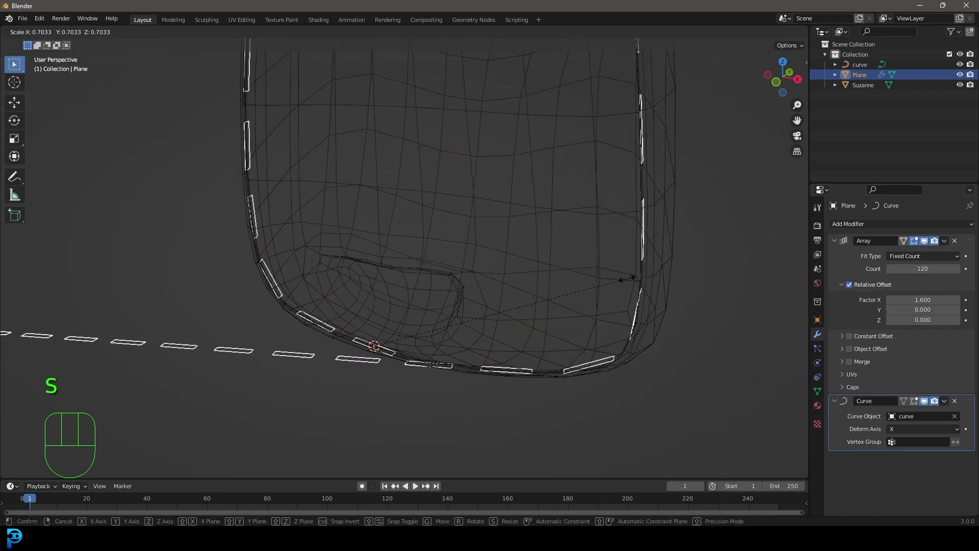
left_click(515, 307)
middle_click_drag(518, 307, 462, 284, "shift")
scroll(466, 293, "up", 6)
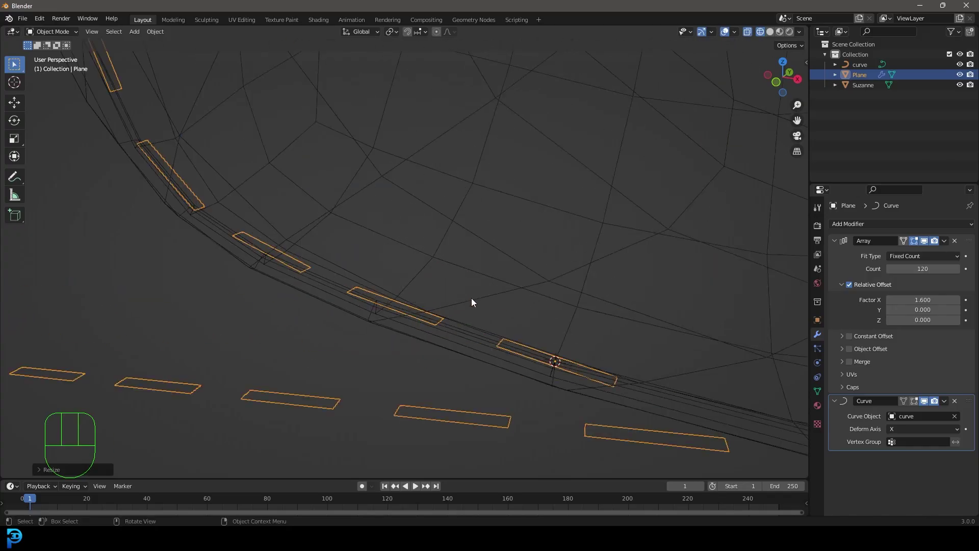
Rotate the stitch strip's mesh 90° around the global X axis in Edit Mode
scroll(499, 320, "down", 3)
key("Tab")
middle_click_drag(528, 341, 504, 312, "shift")
scroll(492, 324, "up", 2)
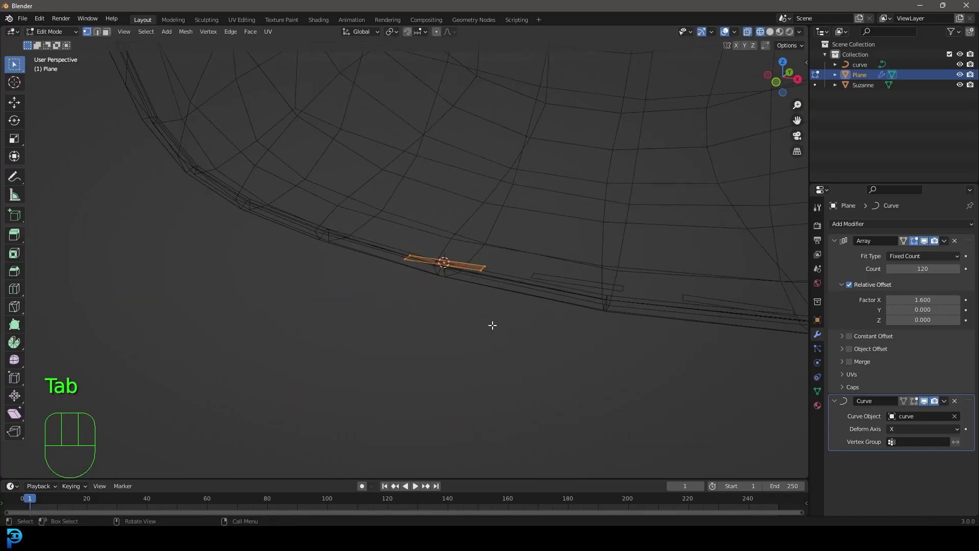
key("r")
key("x")
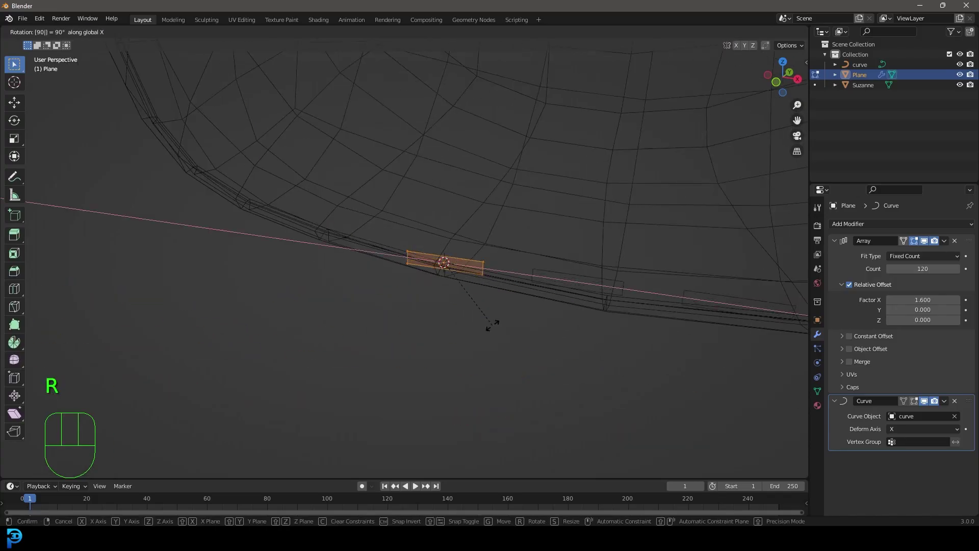
key("Return")
Add a centred loop cut across the short side of the stitch strip
scroll(368, 143, "down", 2)
middle_click_drag(414, 219, 421, 231)
middle_click_drag(470, 338, 457, 274, "shift")
scroll(457, 274, "up", 6)
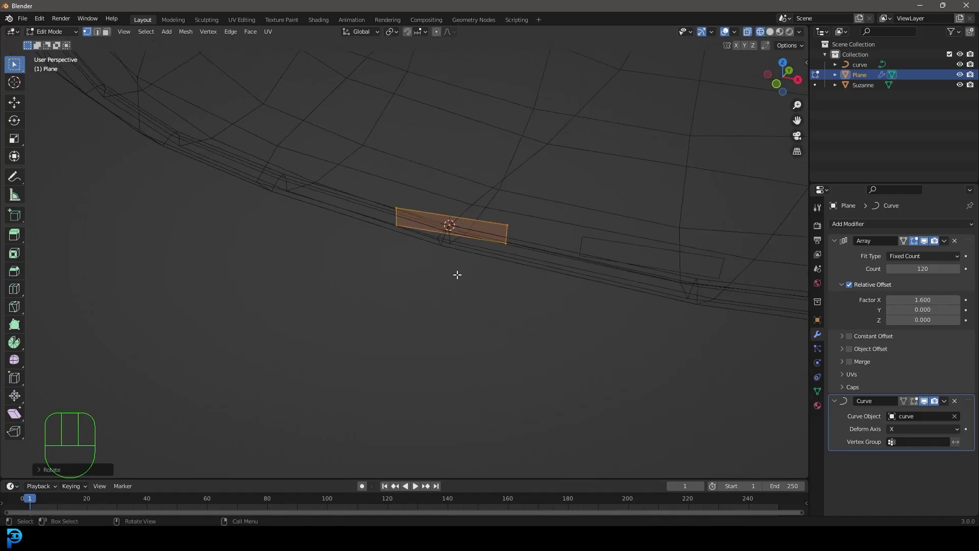
key("ctrl+r")
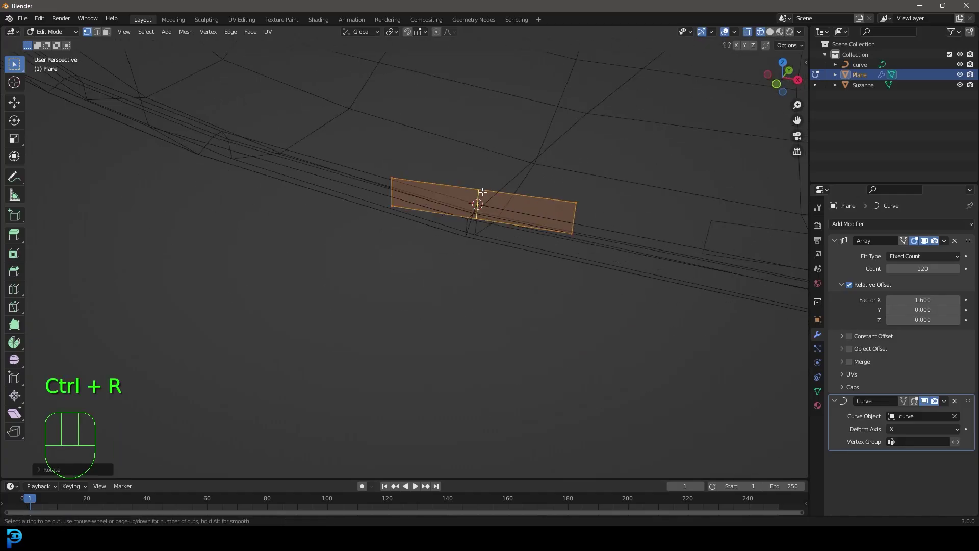
left_click(478, 200)
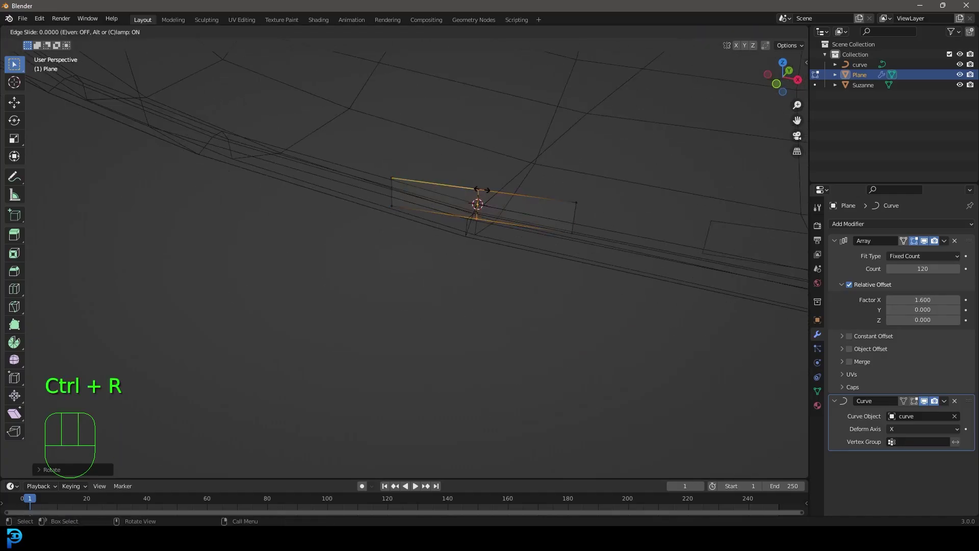
left_click(477, 206)
Move the centre loop outward along Y to give the stitch a pointed bulge, and return to solid shading
key("g")
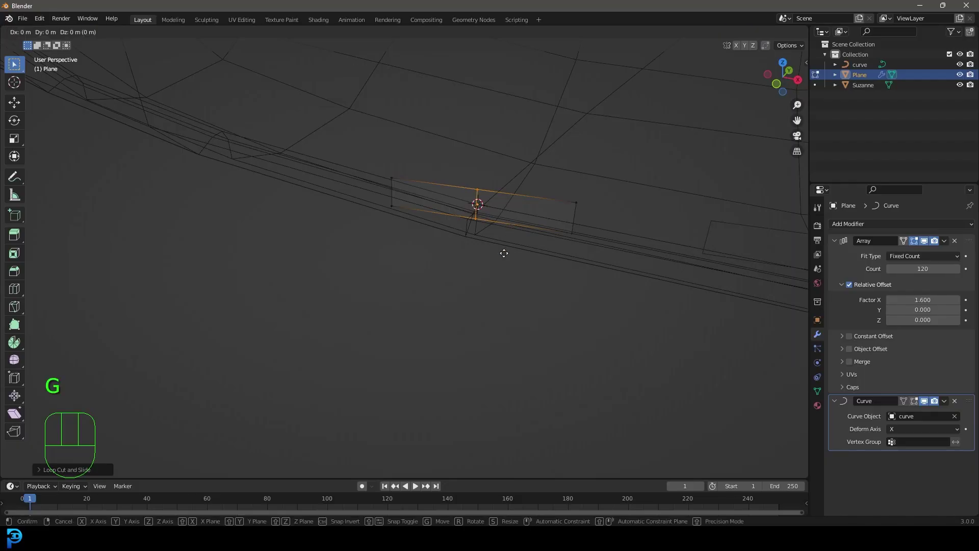
key("y")
left_click(473, 301)
key("z")
left_click(540, 289)
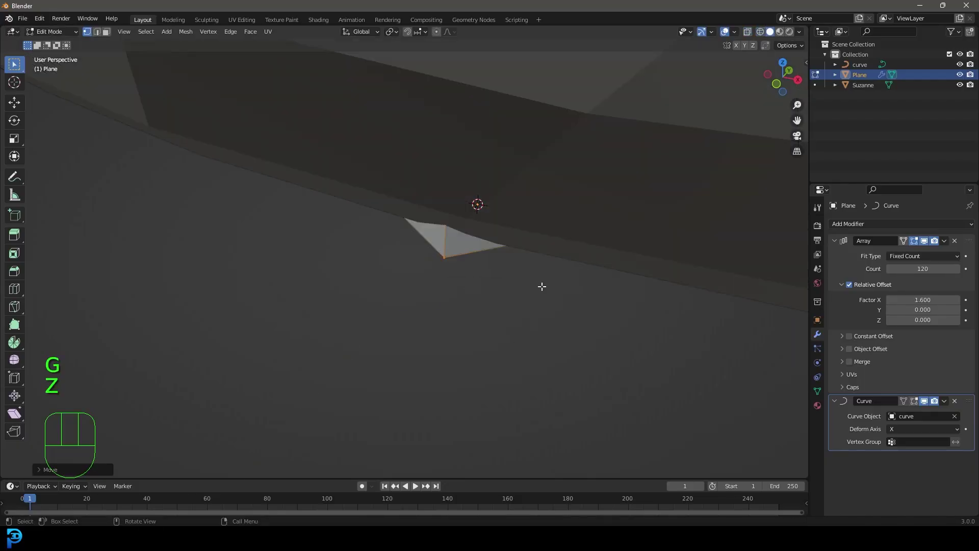
Select the whole stitch mesh in wireframe Edit Mode and rotate it around the global X axis
scroll(537, 290, "down", 6)
key("Tab")
middle_click_drag(496, 279, 349, 205)
middle_click_drag(307, 117, 334, 188, "shift")
key("Tab")
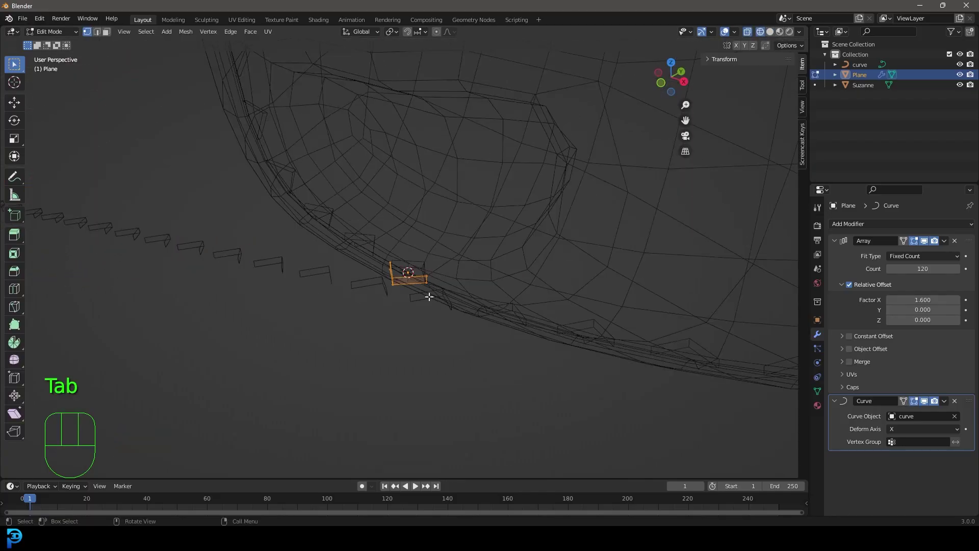
middle_click_drag(429, 291, 454, 370)
scroll(458, 311, "up", 2)
left_click_drag(494, 374, 336, 223)
middle_click_drag(480, 329, 476, 319)
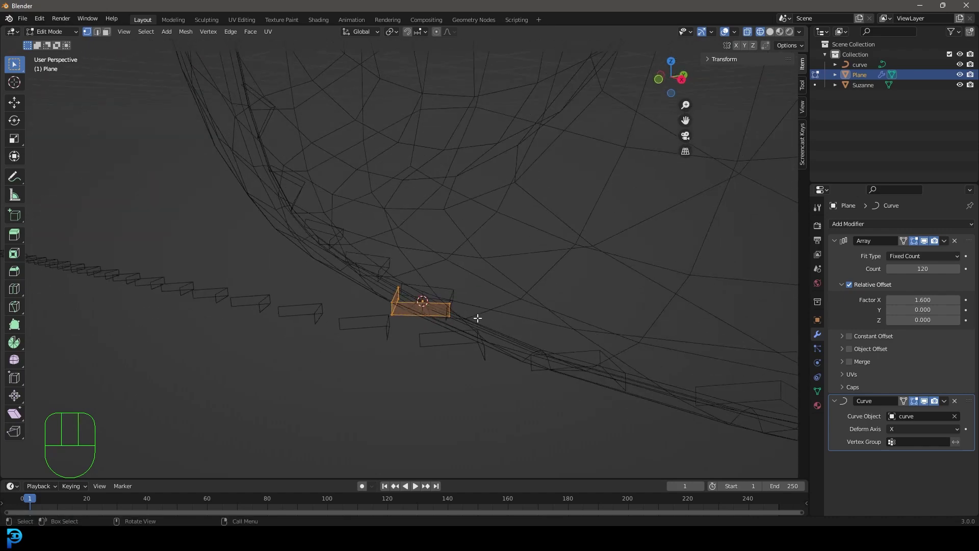
key("r")
key("x")
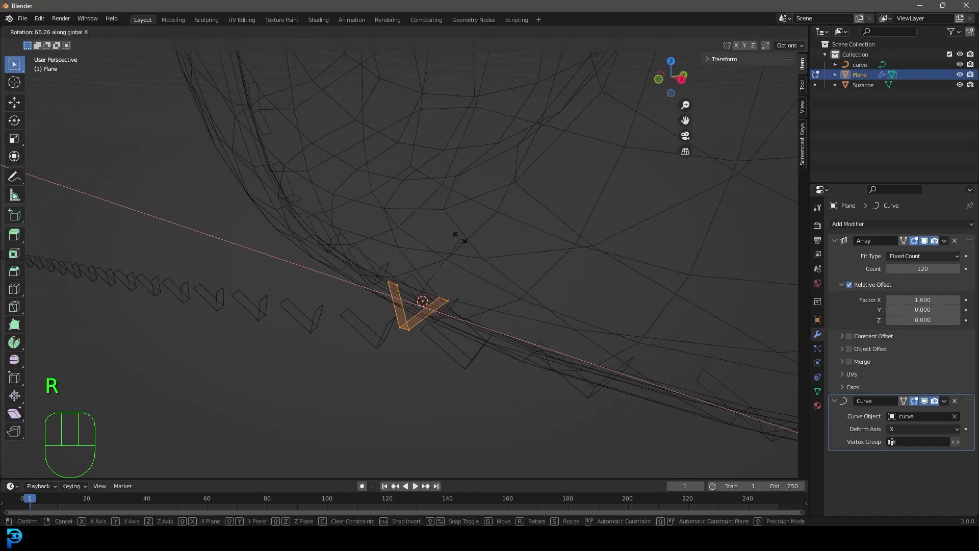
left_click(375, 294)
middle_click_drag(376, 294, 433, 313)
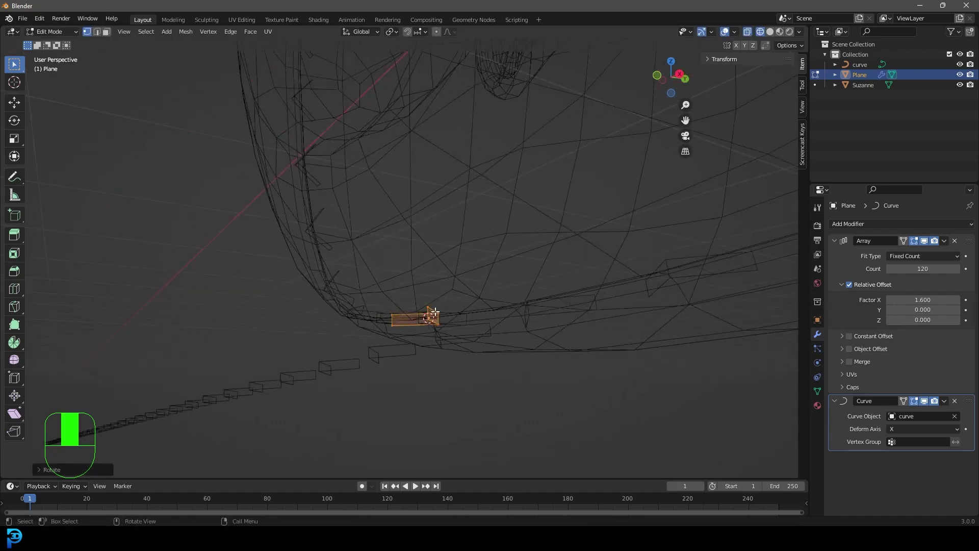
Refine the stitch mesh's tilt around the global X axis in solid shading to follow the seam groove
key("z")
mouse_move(509, 337)
middle_mouse_down()
mouse_move(524, 338)
mouse_move(552, 305)
mouse_move(576, 316)
mouse_move(561, 339)
middle_mouse_up()
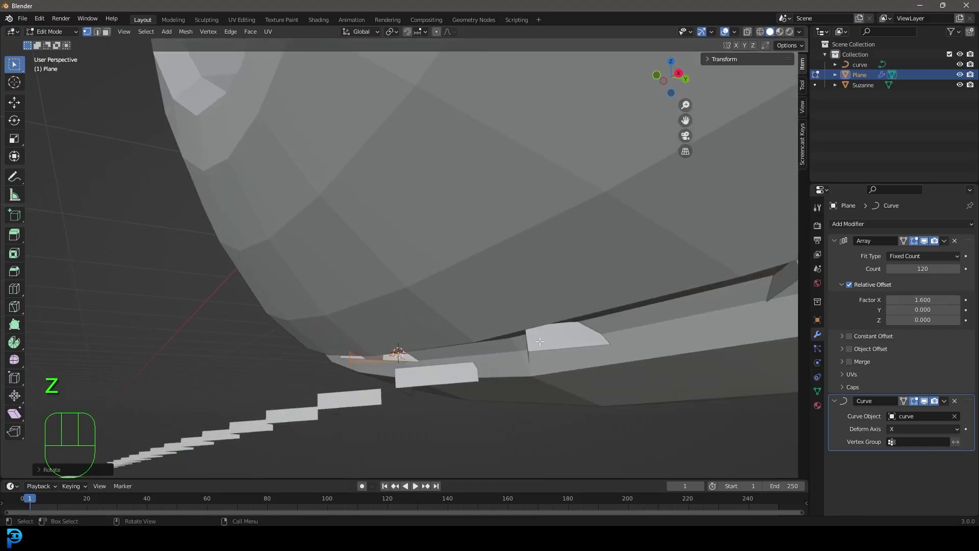
key("r")
key("x")
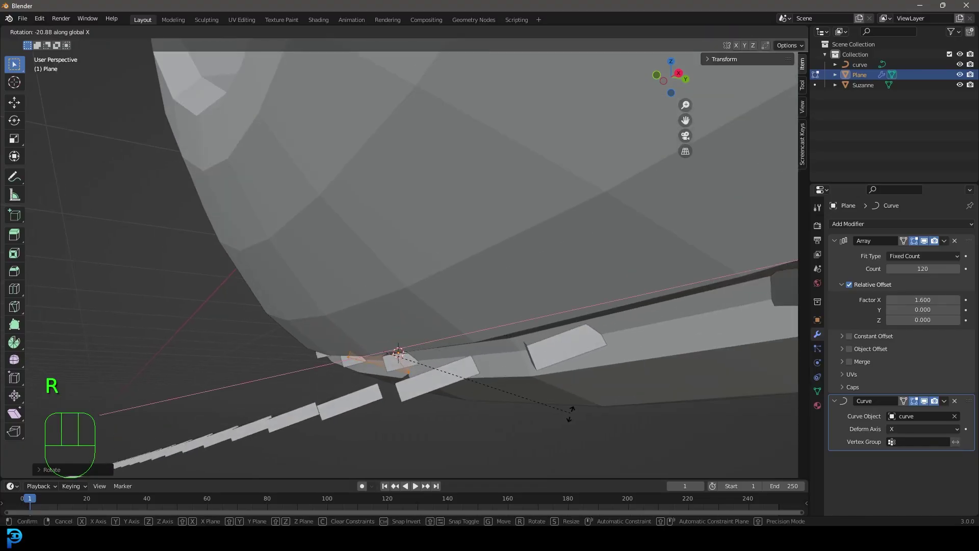
left_click(593, 465)
middle_click_drag(605, 389, 614, 343)
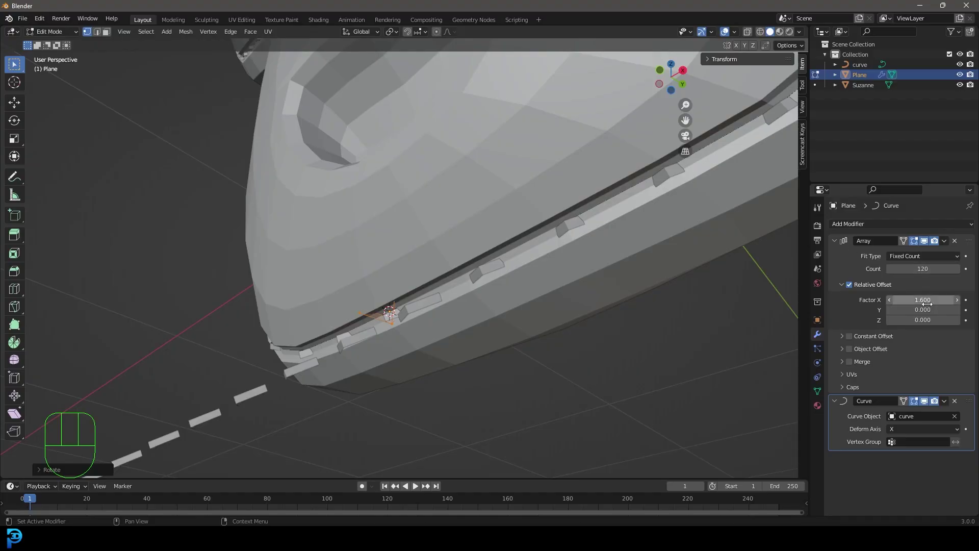
Set the Array modifier's relative offset Factor X to 1.1
left_click(927, 300)
type("1")
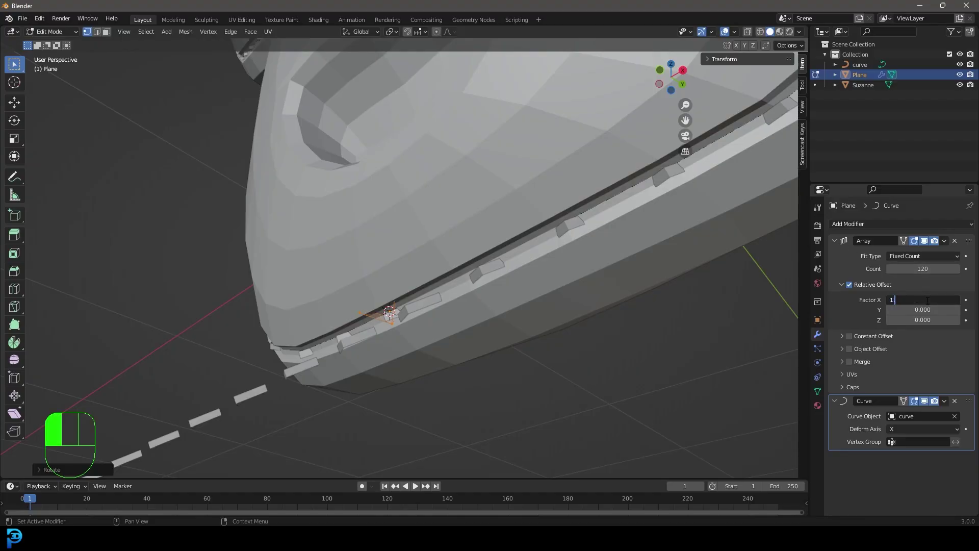
type(".1")
key("Return")
Extrude the V-shaped stitch strip in place, offset it along its normals with Shrink/Fatten for thickness, and return to solid shading
middle_click_drag(479, 181, 530, 160)
scroll(474, 244, "up", 3)
key("z")
left_click(388, 253)
mouse_move(388, 253)
middle_mouse_down()
mouse_move(379, 305)
mouse_move(335, 356)
mouse_move(409, 302)
mouse_move(466, 374)
mouse_move(472, 342)
middle_mouse_up()
scroll(434, 311, "up", 3)
scroll(426, 328, "up", 3)
scroll(444, 330, "down", 2)
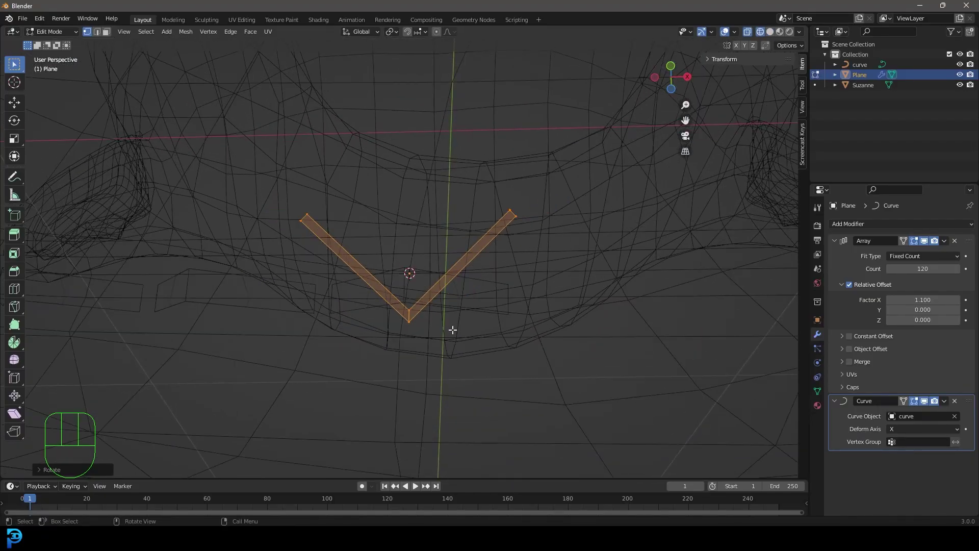
key("e")
right_click(476, 303)
key("alt+s")
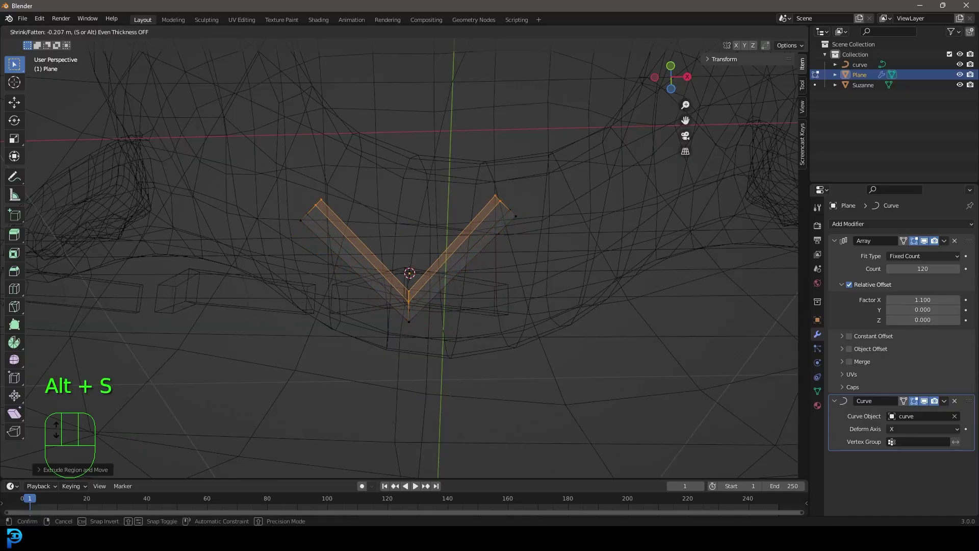
left_click(362, 306)
key("z")
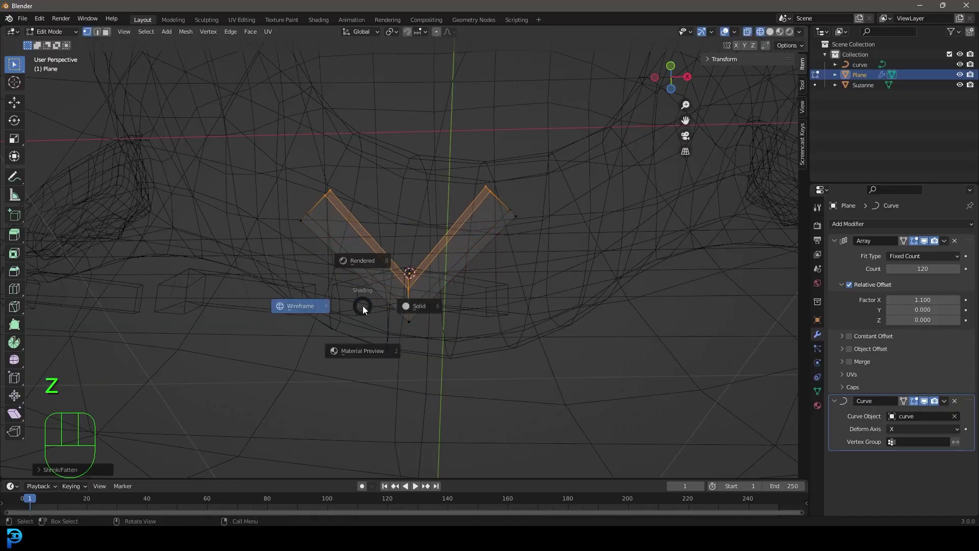
left_click(412, 305)
Bevel the stitch's central corner edges with two segments in wireframe shading
scroll(446, 288, "down", 7)
middle_click_drag(446, 288, 408, 263)
scroll(435, 312, "up", 6)
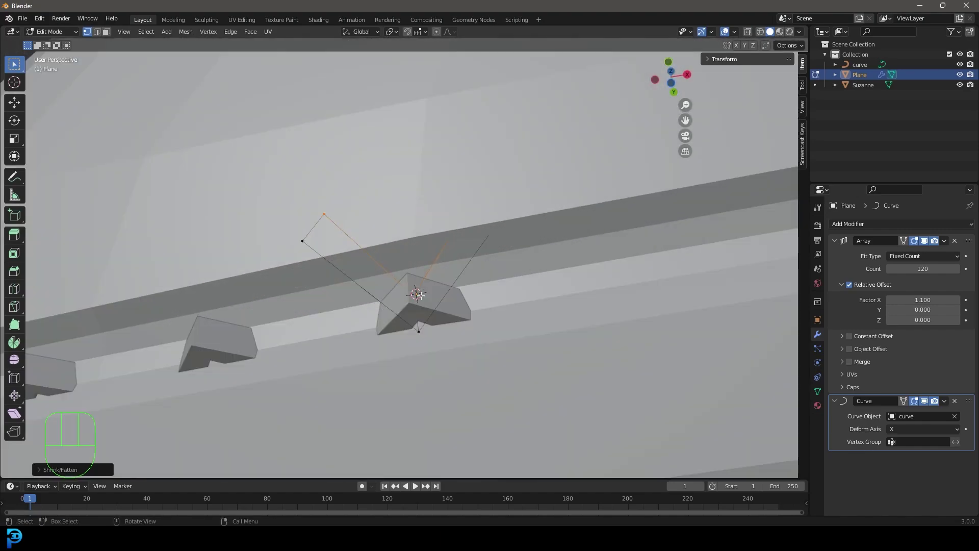
key("z")
left_click(383, 297)
key("alt+a")
left_click_drag(459, 367, 398, 267)
middle_click_drag(399, 267, 510, 328)
key("ctrl+b")
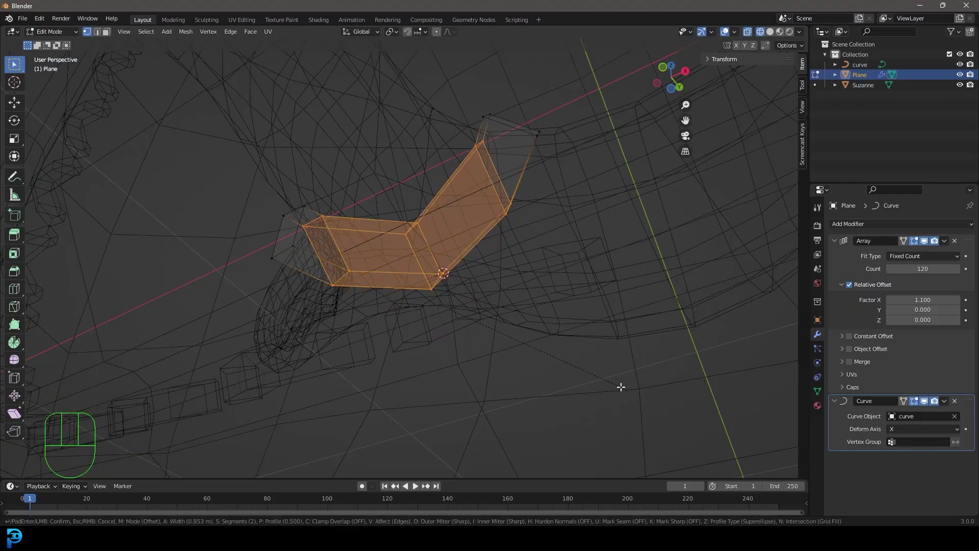
scroll(621, 387, "down", 1)
scroll(620, 387, "up", 1)
scroll(620, 387, "up", 3)
scroll(620, 387, "down", 4)
scroll(621, 387, "up", 1)
left_click(619, 386)
Select the stitch's centre edge loop, move it to shape the middle of the stitch, and check it in solid shading
key("alt+a")
left_click(420, 265, "alt+shift")
middle_click_drag(420, 264, 454, 263)
key("g")
left_click(458, 264)
key("z")
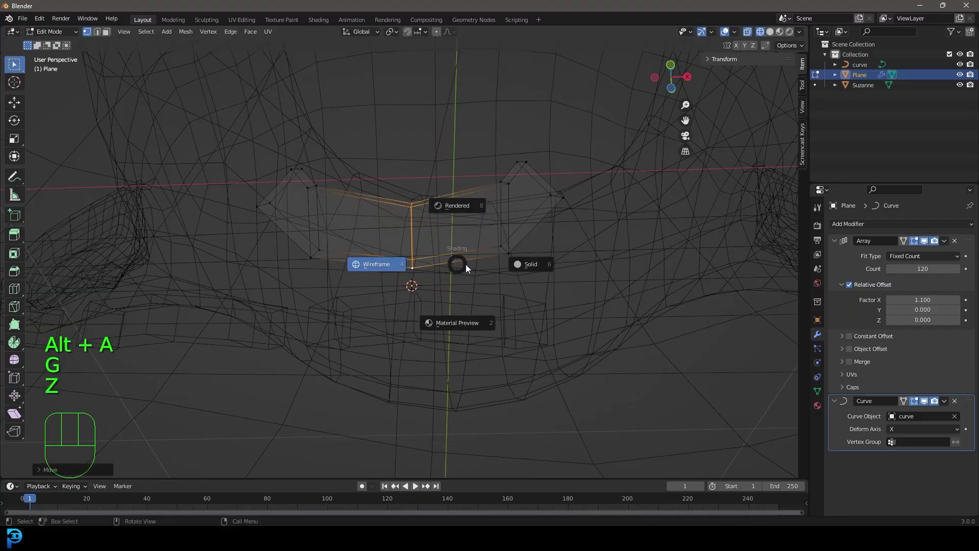
left_click(520, 265)
middle_click_drag(520, 265, 478, 242)
scroll(479, 243, "down", 4)
Select the entire stitch mesh in wireframe shading and move it slightly down along global Z
key("z")
left_click(408, 242)
mouse_move(387, 245)
middle_mouse_down()
mouse_move(357, 235)
mouse_move(356, 247)
mouse_move(320, 220)
middle_mouse_up()
key("a")
middle_click_drag(362, 249, 439, 248)
key("g")
key("z")
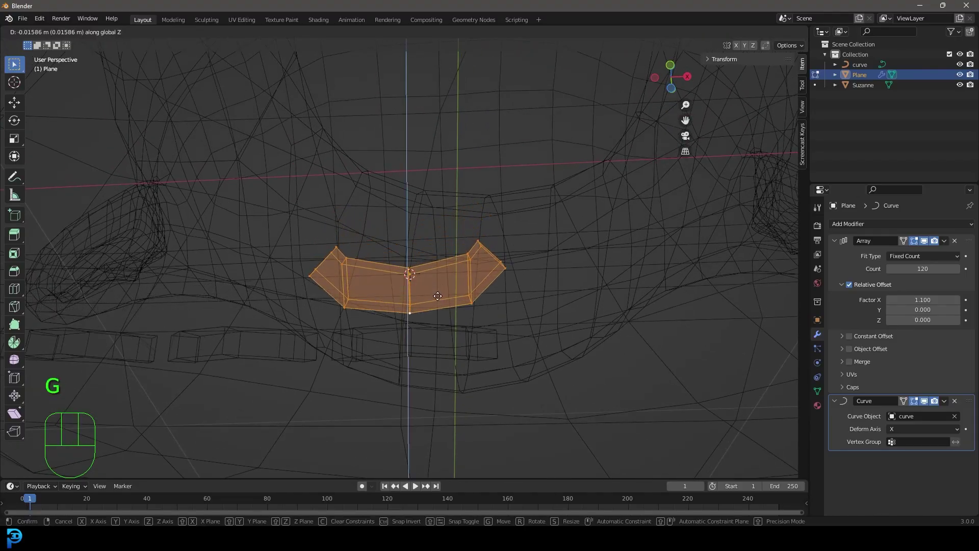
left_click(437, 308)
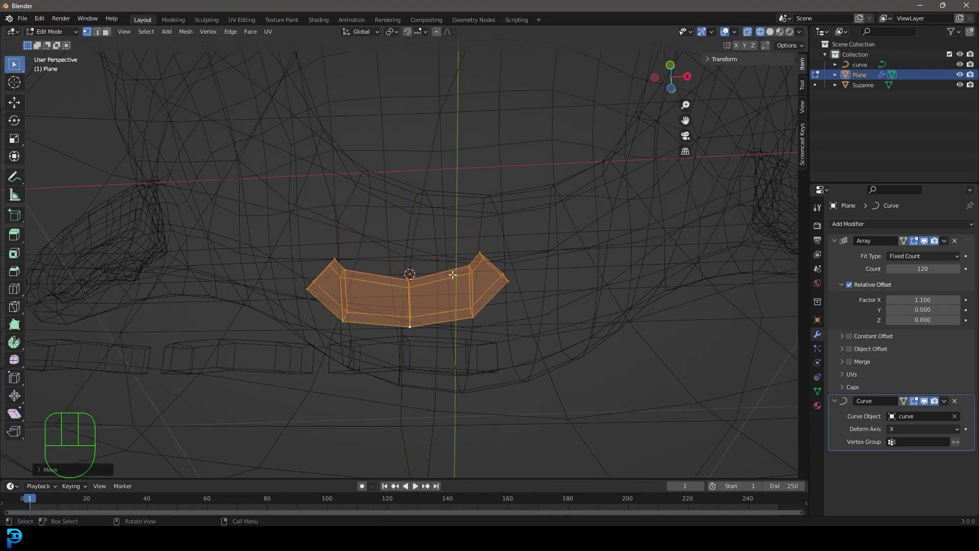
middle_click_drag(452, 275, 379, 313)
middle_click_drag(380, 313, 408, 273, "shift")
Move the stitch mesh toward the seam in the right orthographic view, about 0.017 m along Y and 0.010 m along Z
key("z")
mouse_move(492, 273)
middle_mouse_down()
mouse_move(459, 273)
mouse_move(454, 285)
middle_mouse_up()
key("KP_3")
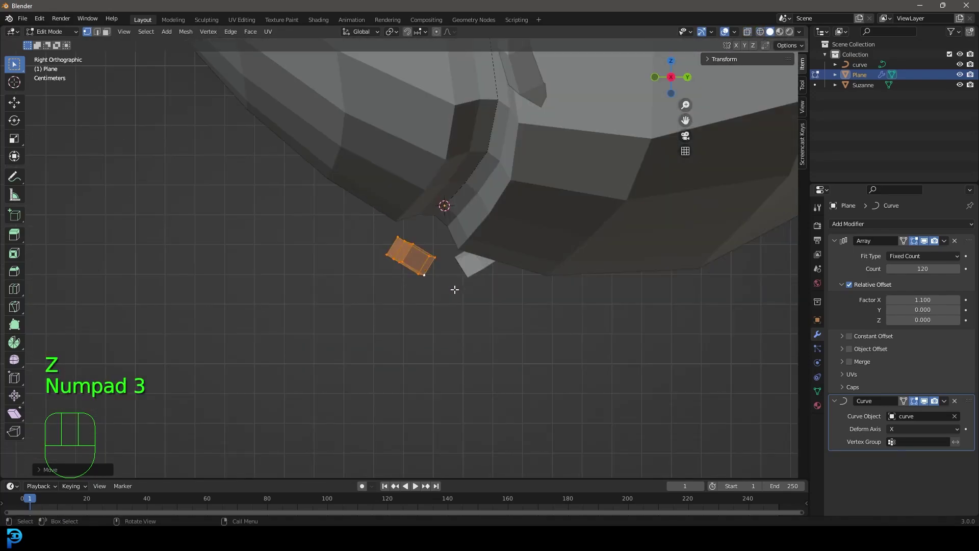
scroll(515, 313, "up", 3)
key("g")
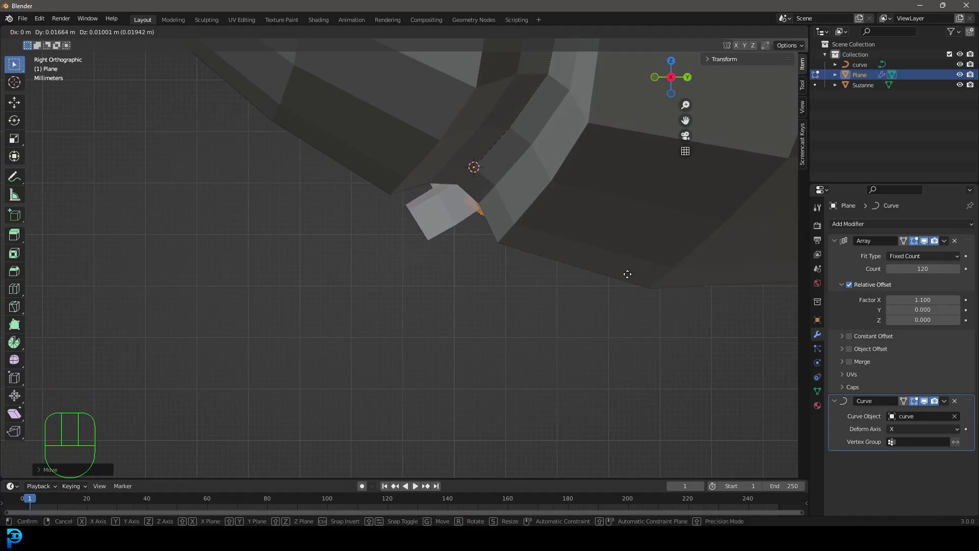
left_click(627, 274)
Rotate the stitch mesh in the right view to match the seam's slope, then return to solid shading and Object Mode
key("z")
key("shift+z")
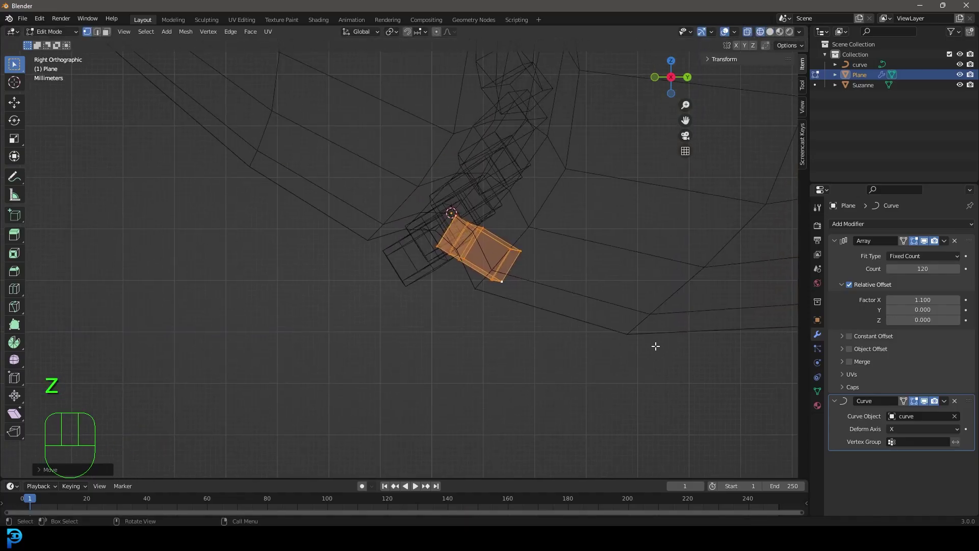
key("r")
left_click(620, 374)
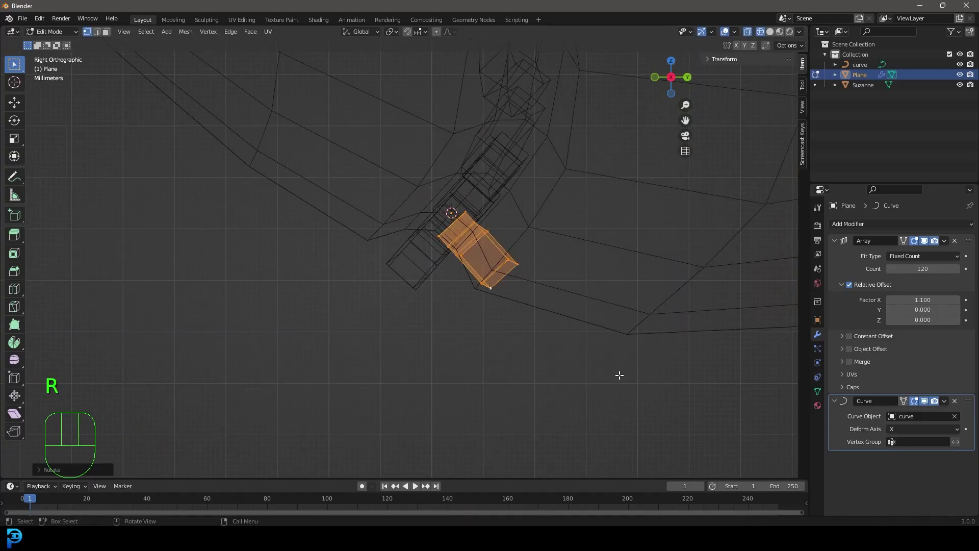
key("z")
left_click(683, 370)
scroll(379, 302, "down", 6)
middle_click_drag(380, 301, 637, 224)
middle_click_drag(638, 225, 556, 367, "shift")
scroll(448, 183, "up", 3)
key("Tab")
Select the stitches, collapse their Array and Curve modifier settings, and add a Subdivision Surface modifier
scroll(461, 202, "down", 6)
middle_click_drag(436, 193, 414, 167)
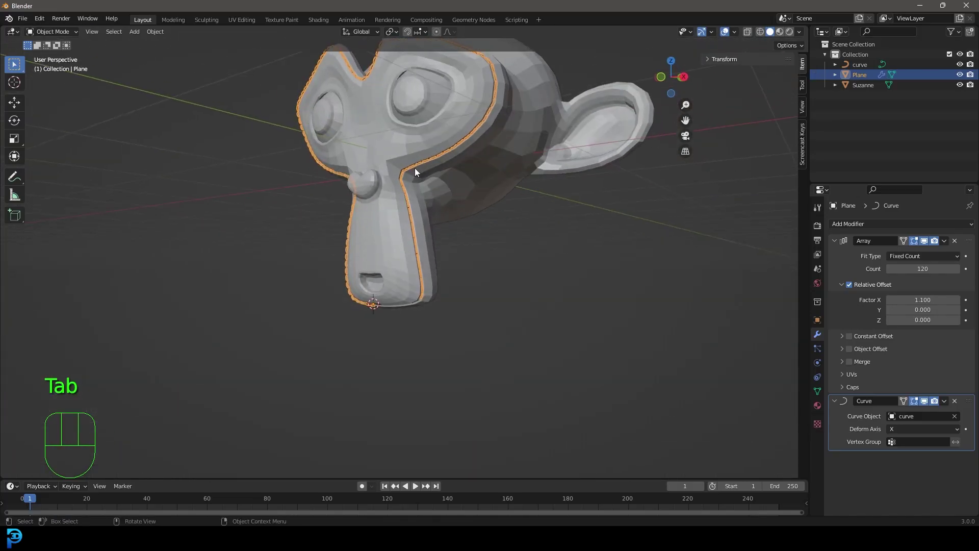
scroll(415, 167, "up", 6)
key("alt+a")
left_click(433, 185)
scroll(446, 199, "up", 3)
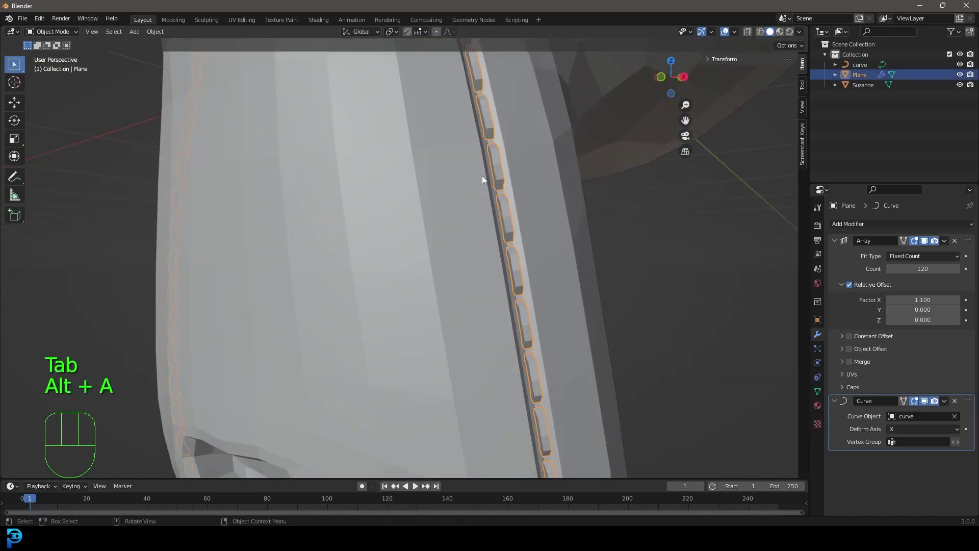
left_click(832, 240)
left_click(833, 253)
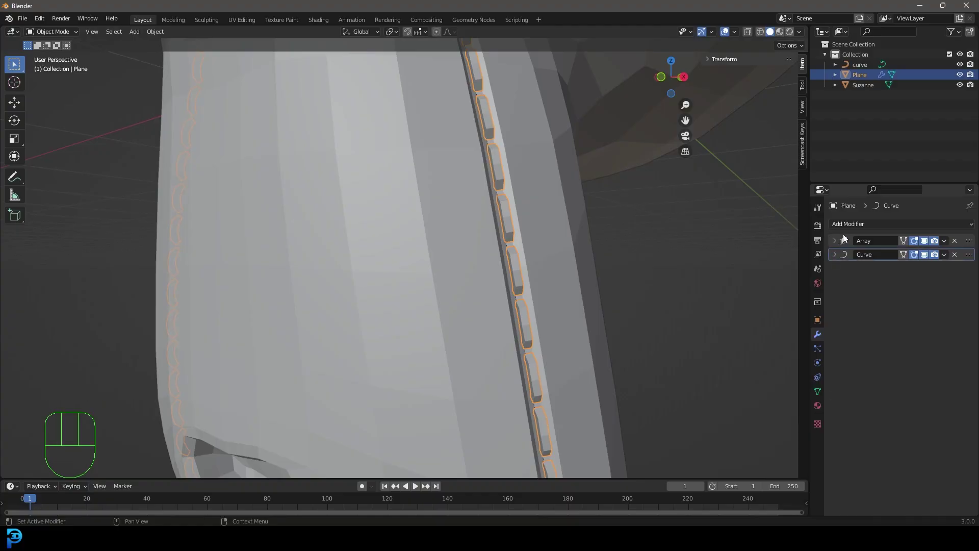
left_click(846, 224)
left_click(795, 409)
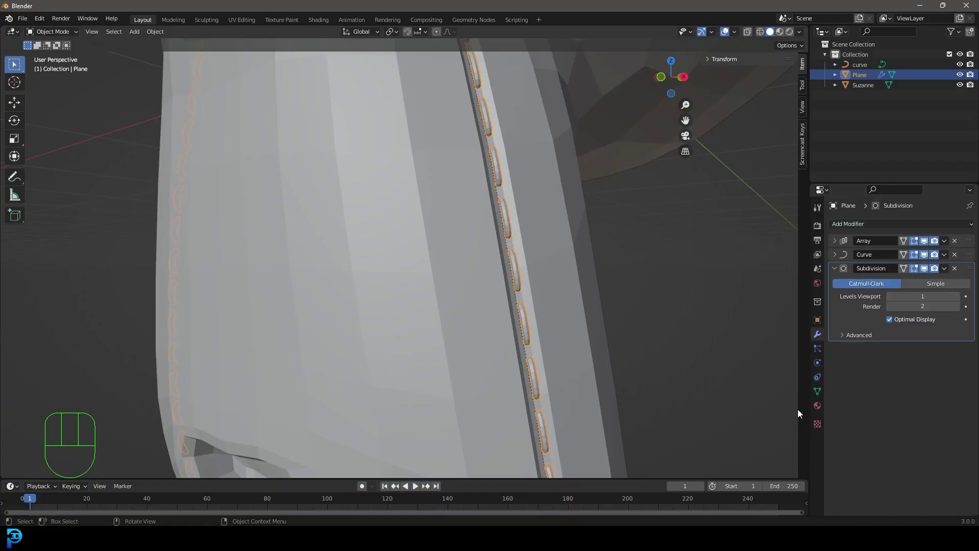
key("alt+a")
middle_click_drag(482, 232, 475, 253)
scroll(466, 258, "up", 3)
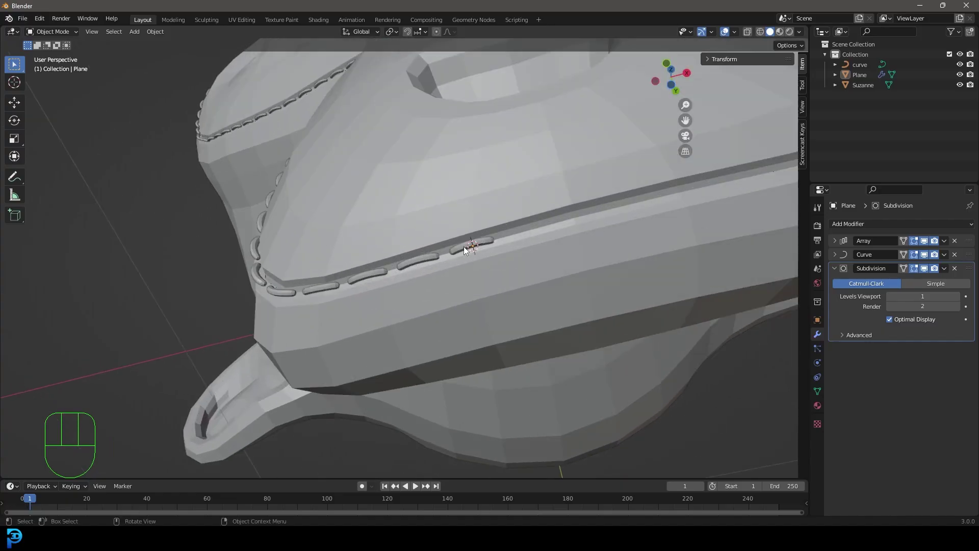
Increase the stitches' Array count to 126 to fill more of the gap below the mouth
left_click(465, 249)
left_click(835, 240)
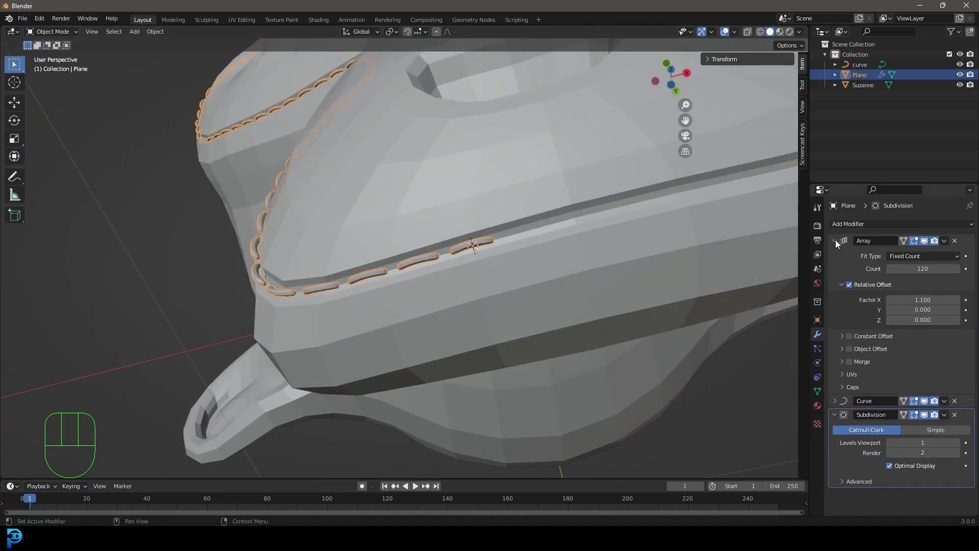
left_click(956, 270)
left_click(956, 270)
scroll(588, 225, "down", 4)
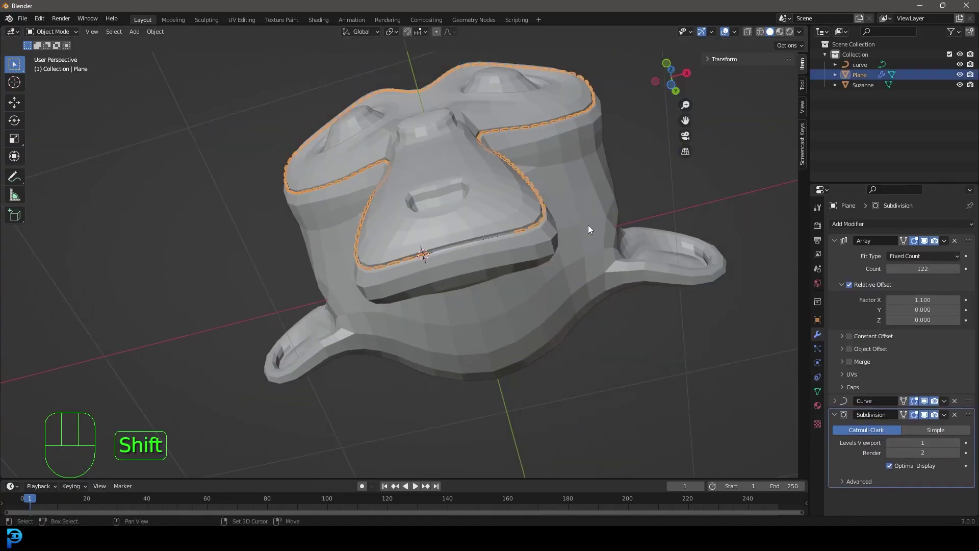
middle_click_drag(588, 225, 554, 241, "shift")
scroll(554, 242, "up", 3)
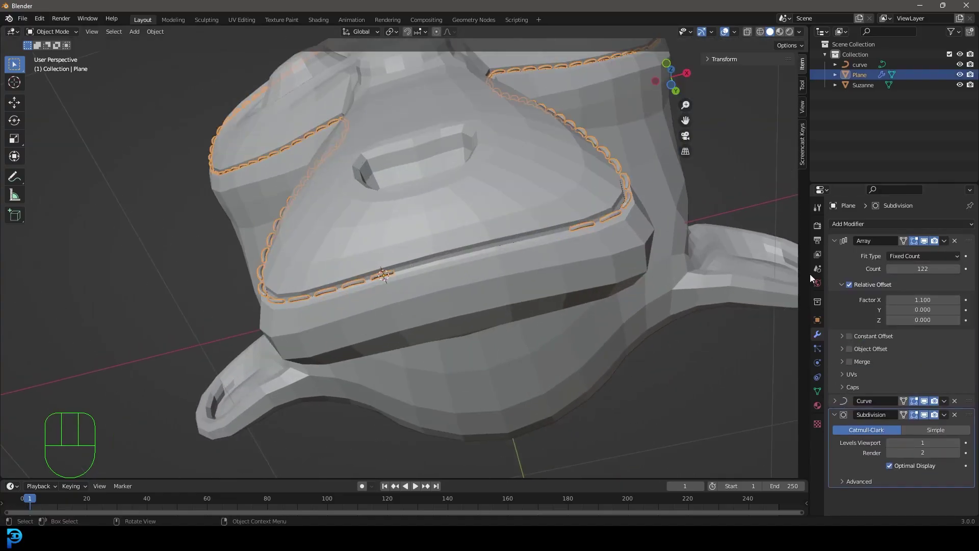
left_click(957, 268)
left_click(956, 269)
left_click(957, 269)
left_click(957, 268)
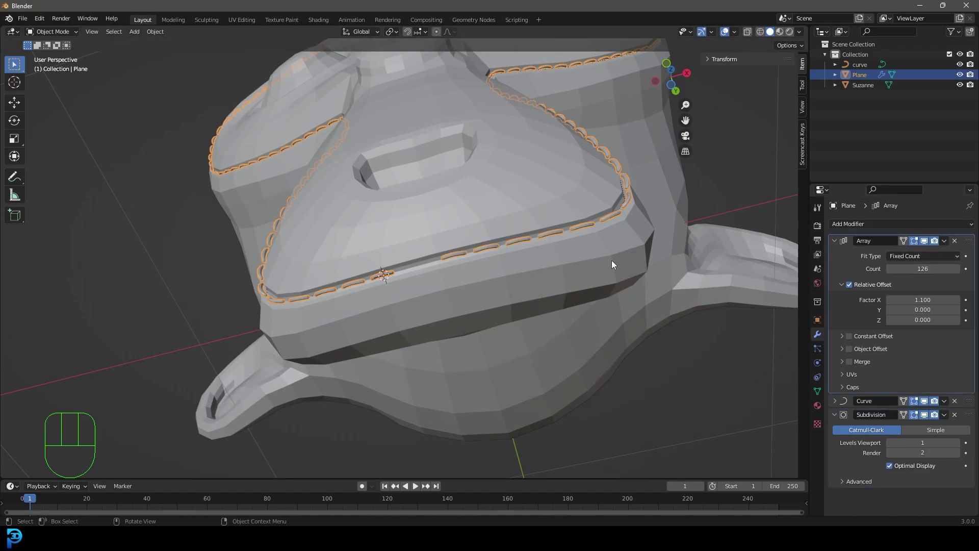
scroll(612, 261, "up", 3)
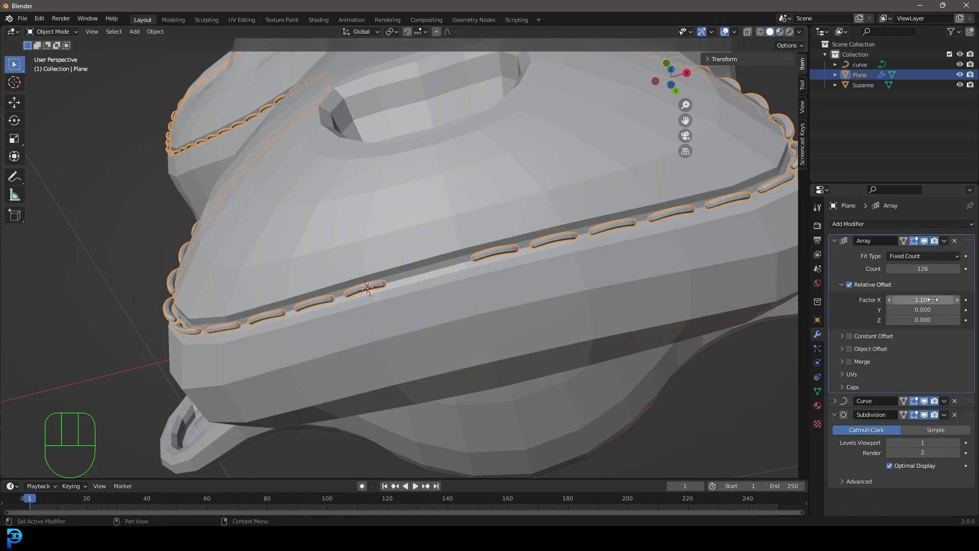
Apply smooth shading to all objects in the scene and clear the selection
scroll(517, 273, "down", 5)
middle_click_drag(490, 242, 461, 267)
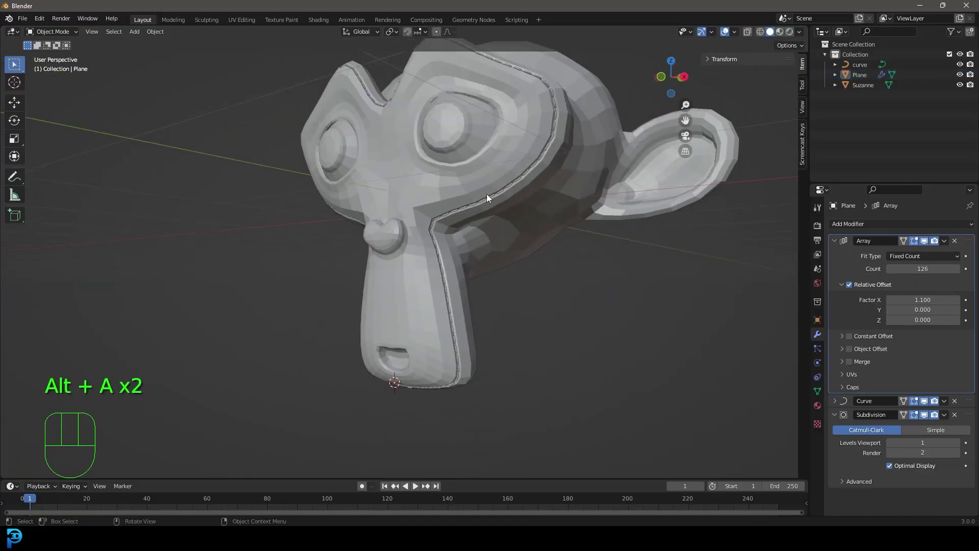
key("a")
right_click(456, 155)
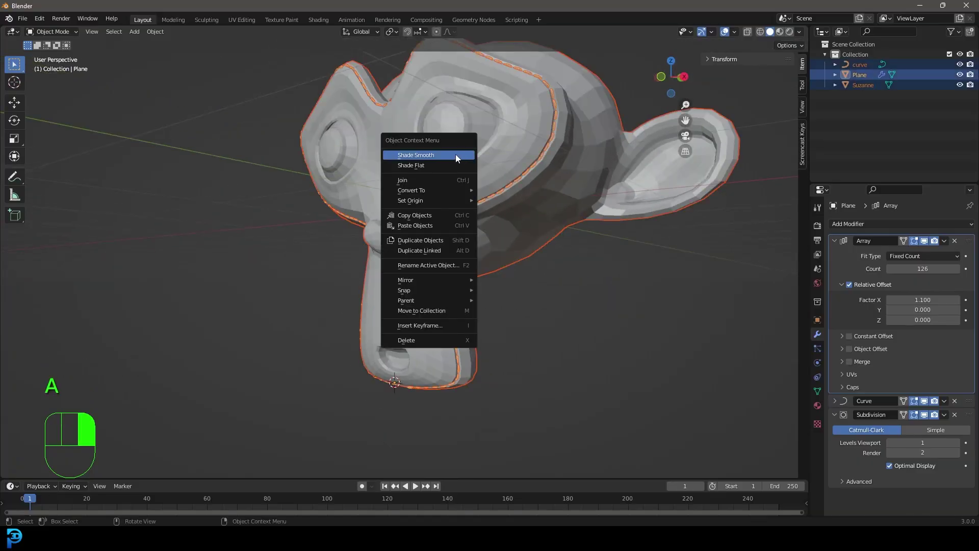
left_click(455, 154)
key("alt+a")
Add a Subdivision Surface modifier to the monkey head and inspect the stitched seam
left_click(585, 109)
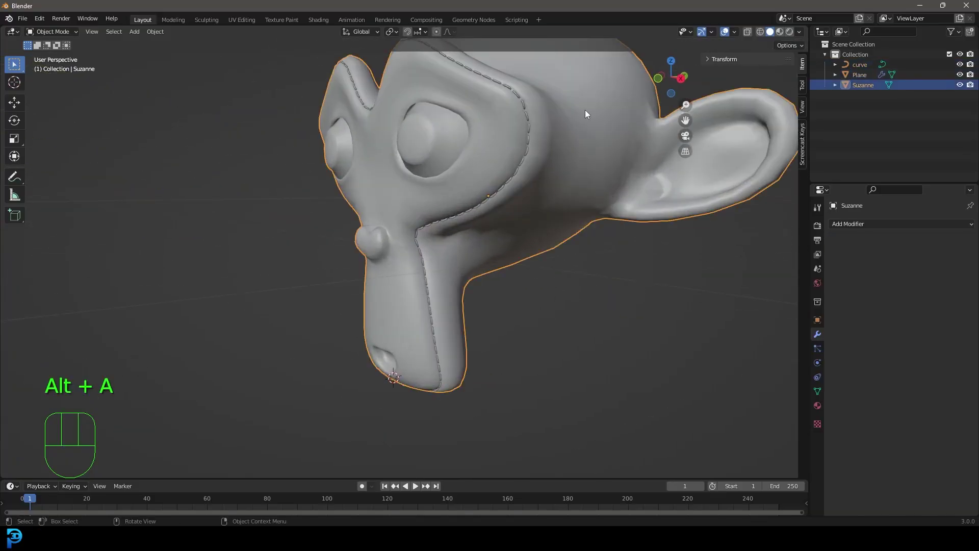
middle_click_drag(566, 100, 544, 190, "shift")
scroll(556, 157, "up", 1)
left_click(870, 223)
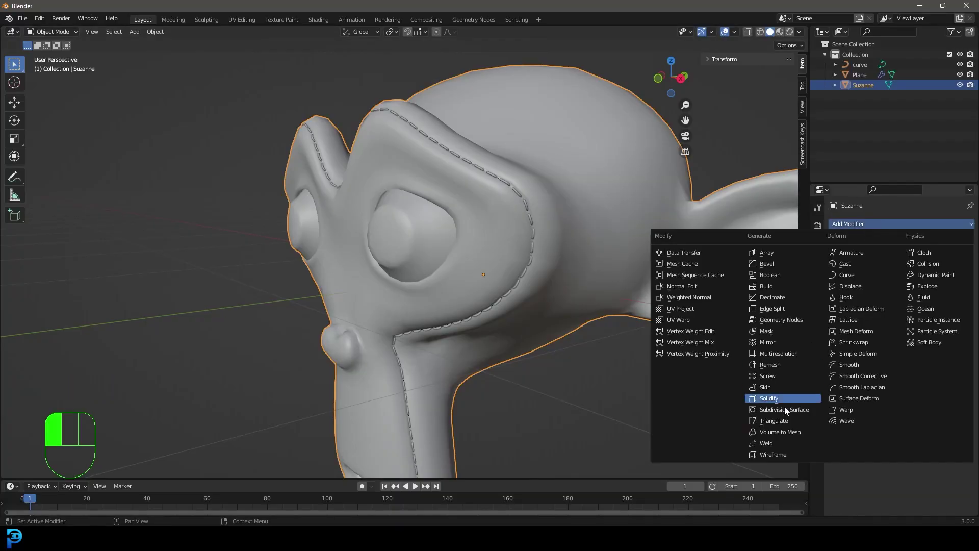
left_click(787, 412)
key("alt+a")
middle_click_drag(550, 232, 557, 256)
scroll(574, 201, "up", 3)
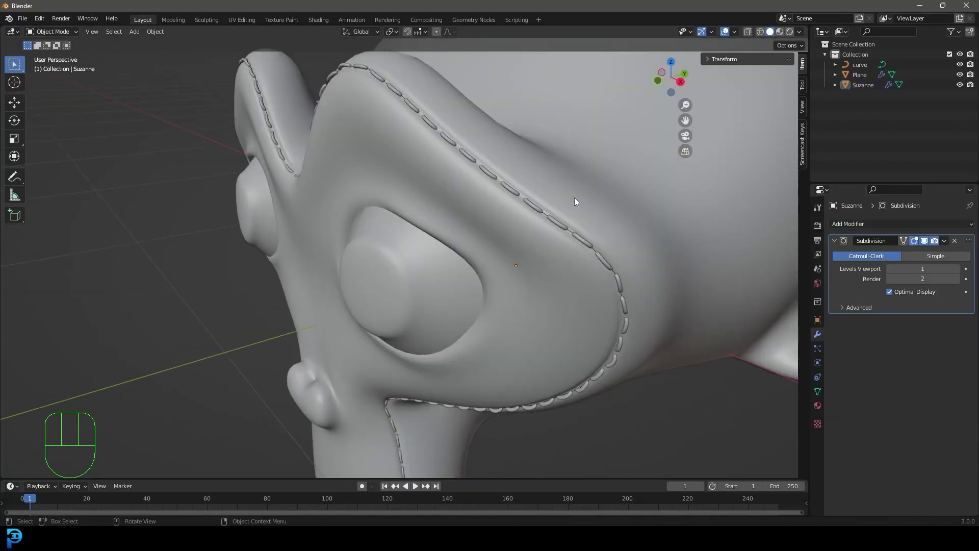
Examine the stitched seam on the smoothed monkey head from the side, underneath and front, both close up and as a whole
scroll(546, 210, "down", 5)
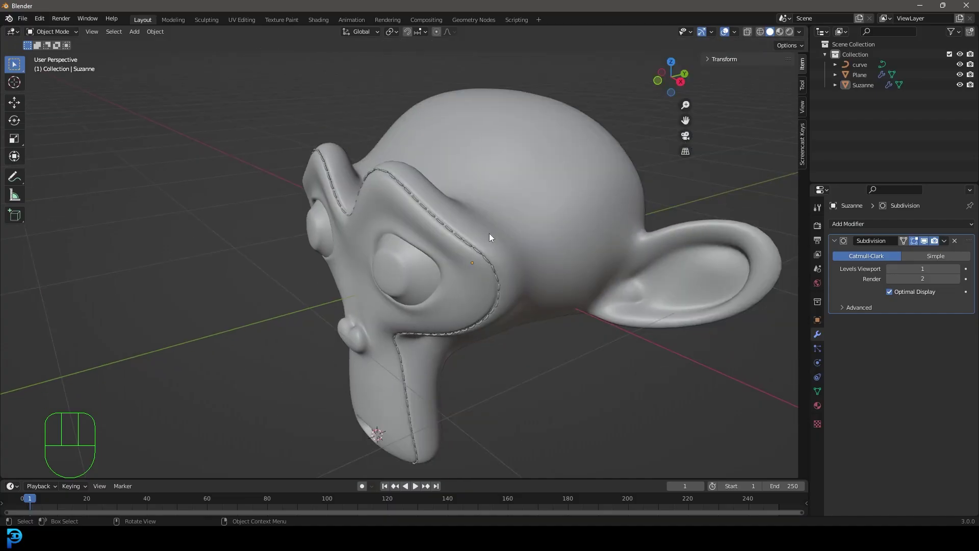
scroll(481, 320, "up", 3)
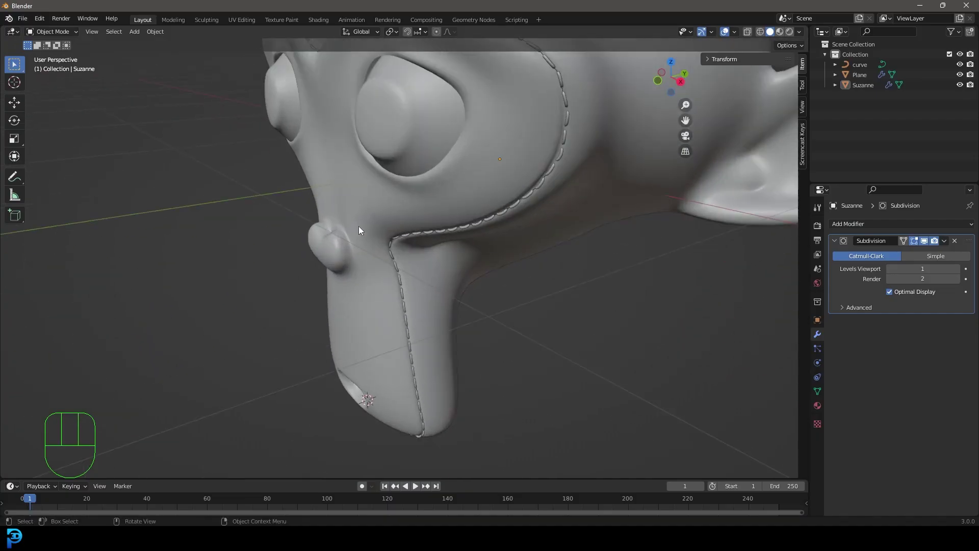
scroll(359, 225, "down", 4)
middle_click_drag(359, 225, 498, 208)
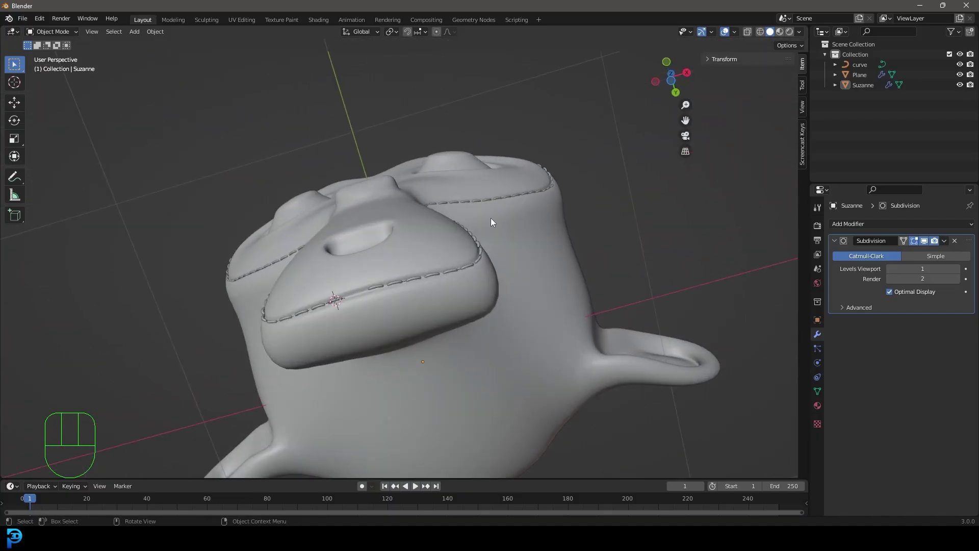
middle_click_drag(467, 176, 542, 255)
scroll(529, 203, "up", 2)
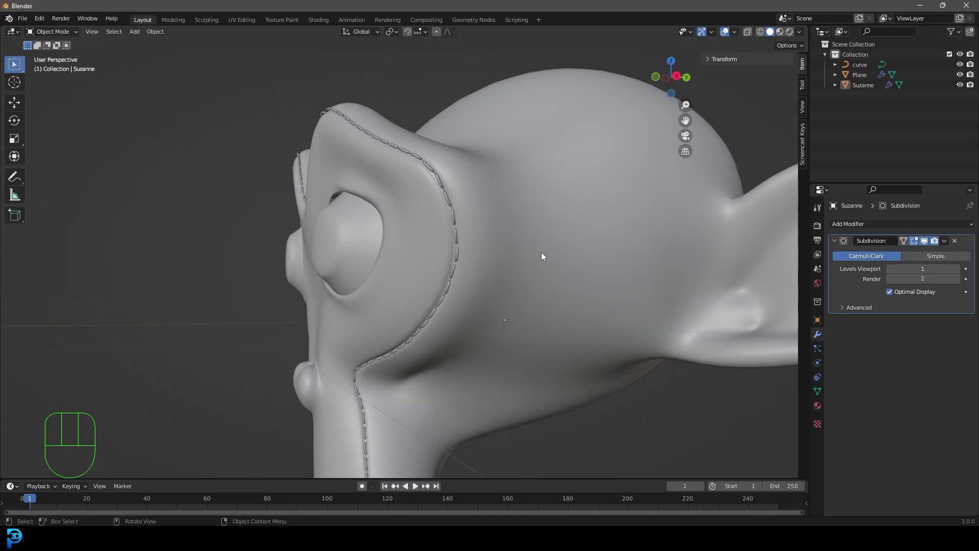
scroll(542, 260, "down", 5)
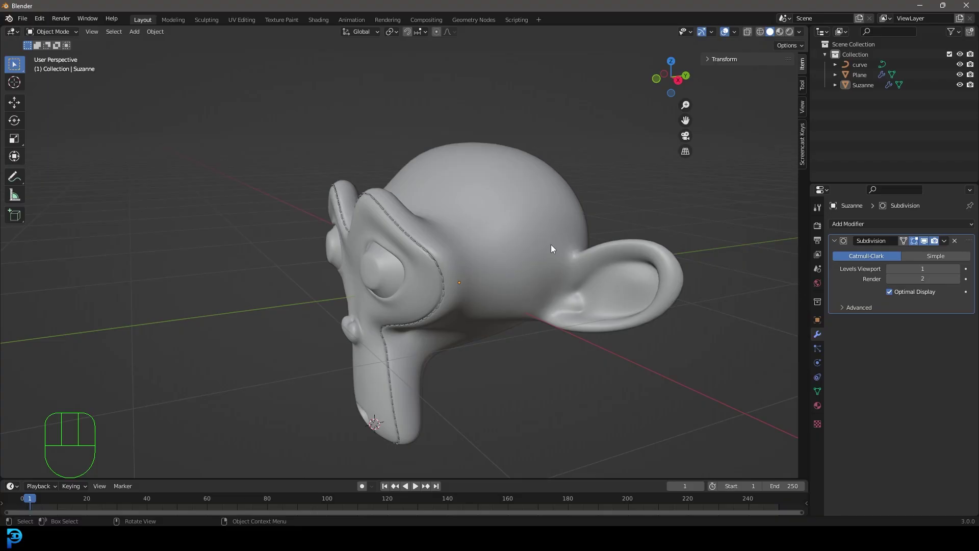
middle_click_drag(551, 244, 549, 301)
scroll(515, 266, "up", 2)
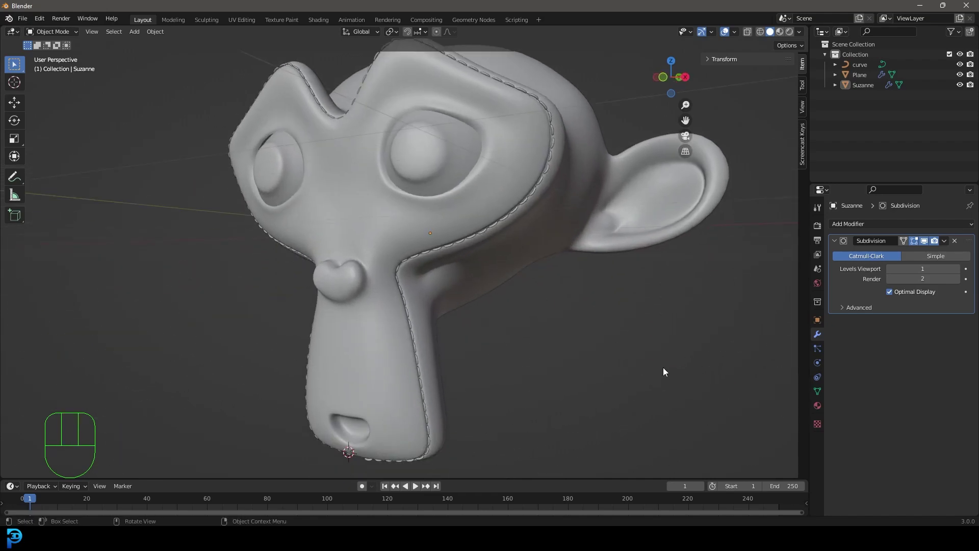